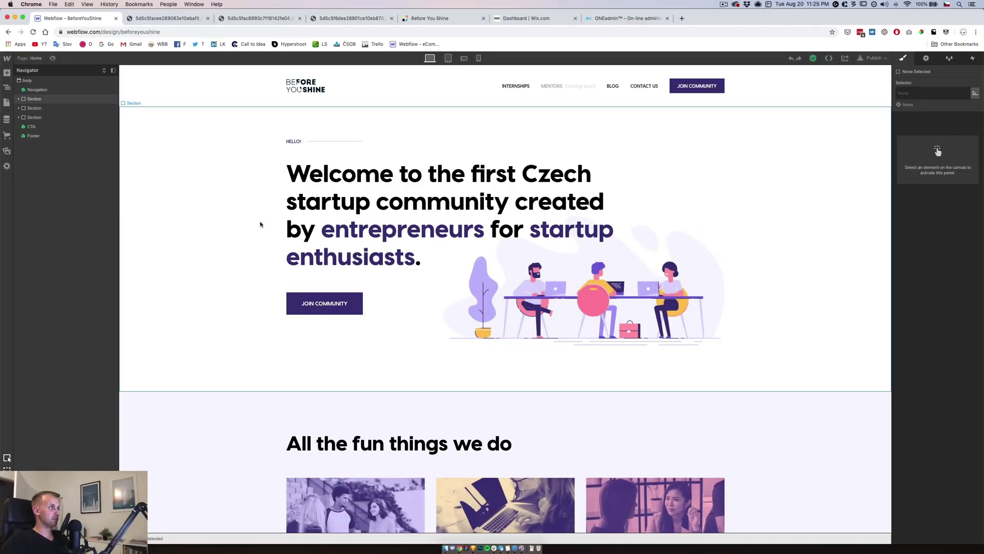
Step: Open the BeforeYouShine project's Hosting settings, where CMS is the current plan
{"action": "mouse_move", "coordinate": [6, 58]}
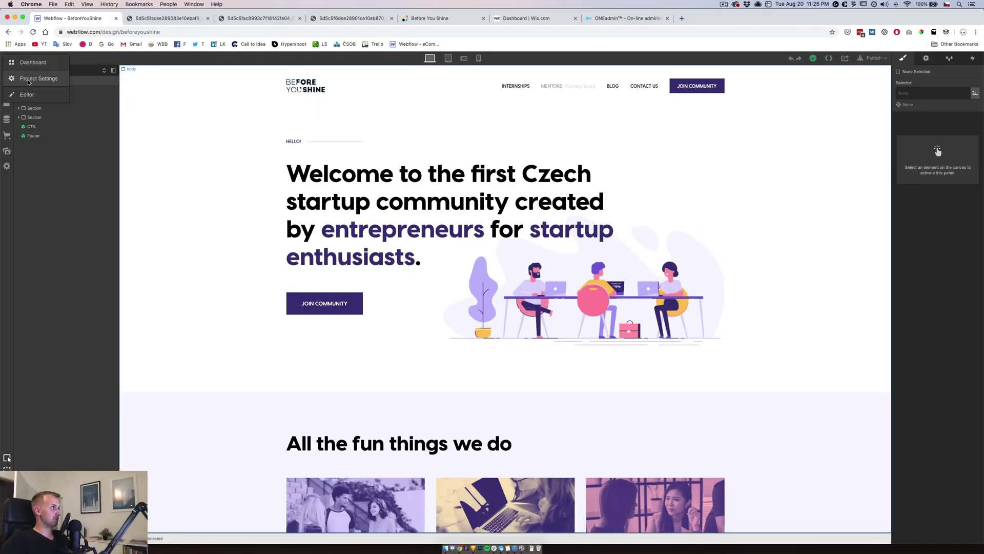
{"action": "left_click", "coordinate": [31, 78]}
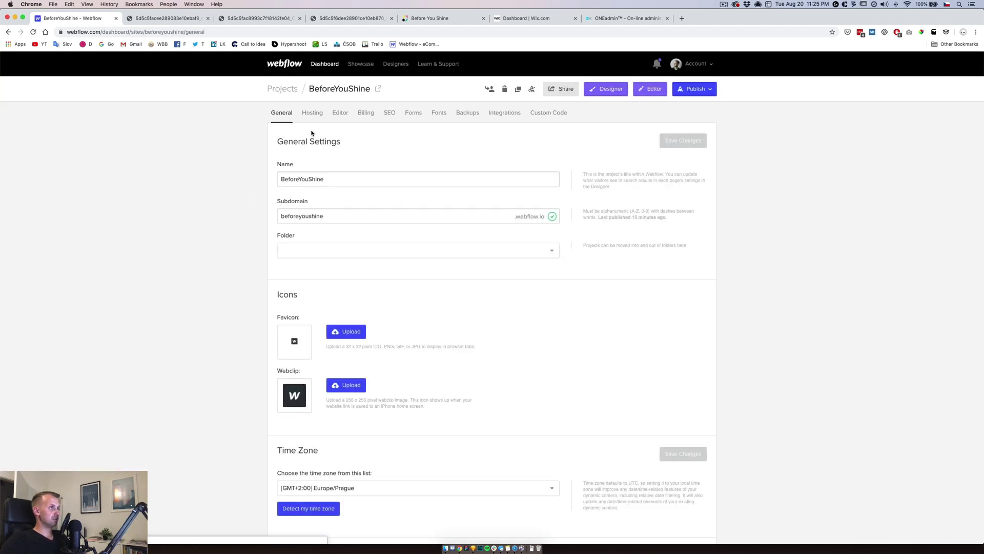
{"action": "left_click", "coordinate": [316, 116]}
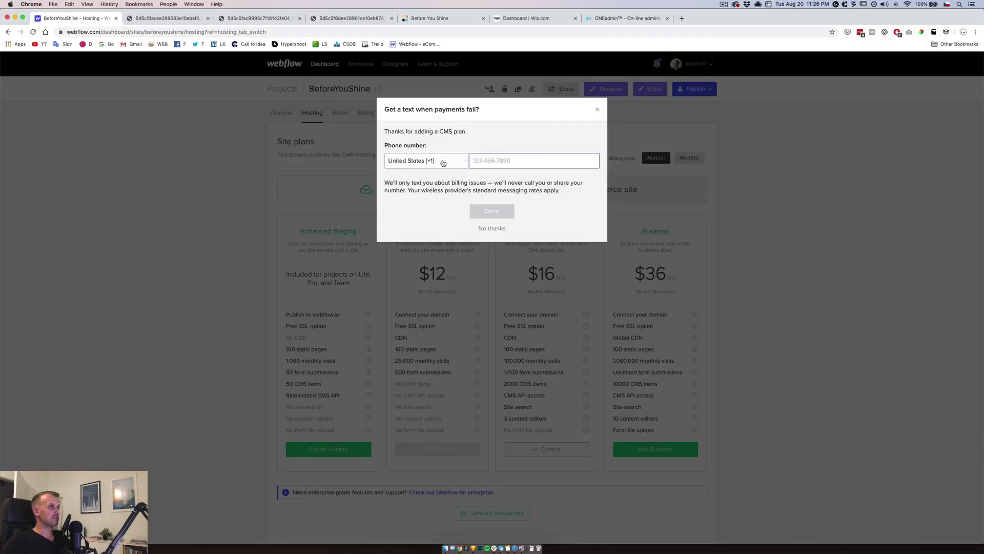
Step: Set the payment-failure text phone country to Czechia (+420) and enter the phone number
{"action": "left_click", "coordinate": [444, 163]}
{"action": "scroll", "coordinate": [444, 163], "scroll_direction": "up", "scroll_amount": 15}
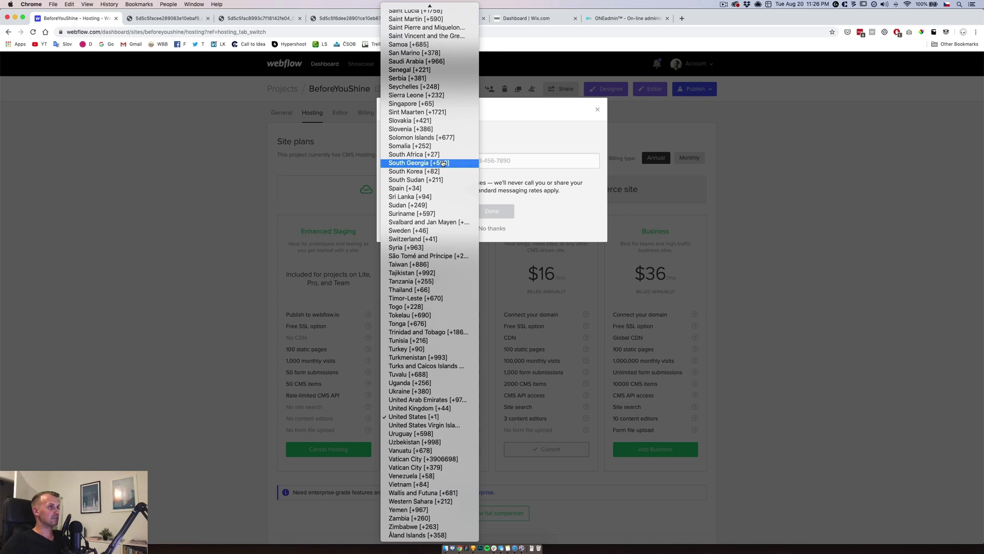
{"action": "scroll", "coordinate": [443, 163], "scroll_direction": "up", "scroll_amount": 20}
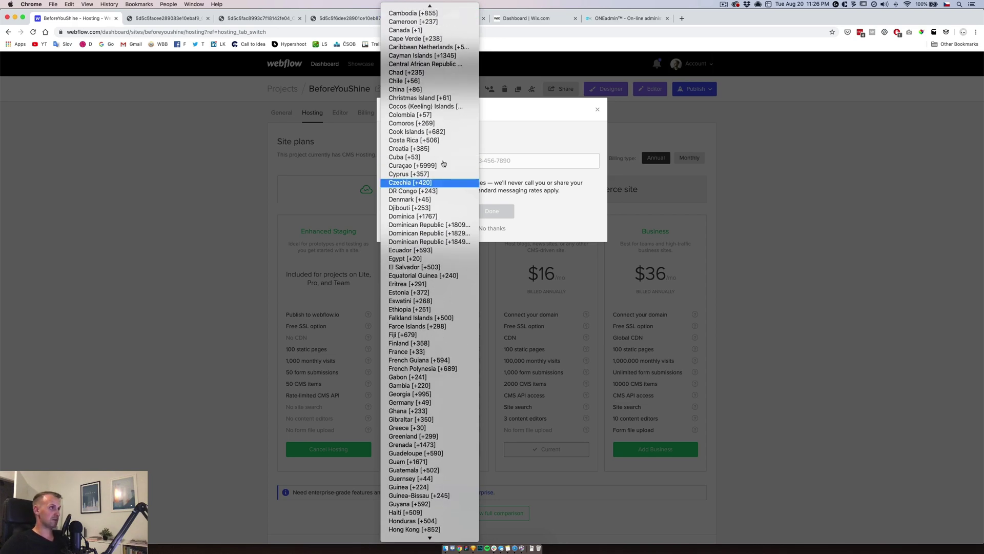
{"action": "left_click", "coordinate": [417, 183]}
{"action": "left_click", "coordinate": [483, 160]}
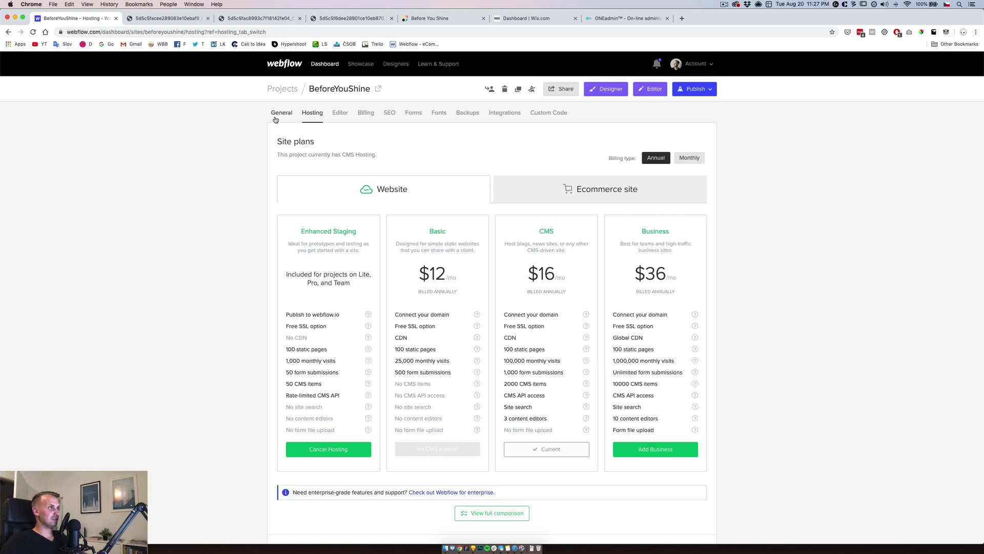
Step: Add beforeyoushine.com as a custom domain in the Custom Domains section
{"action": "scroll", "coordinate": [282, 156], "scroll_direction": "down", "scroll_amount": 5}
{"action": "scroll", "coordinate": [282, 182], "scroll_direction": "up", "scroll_amount": 3}
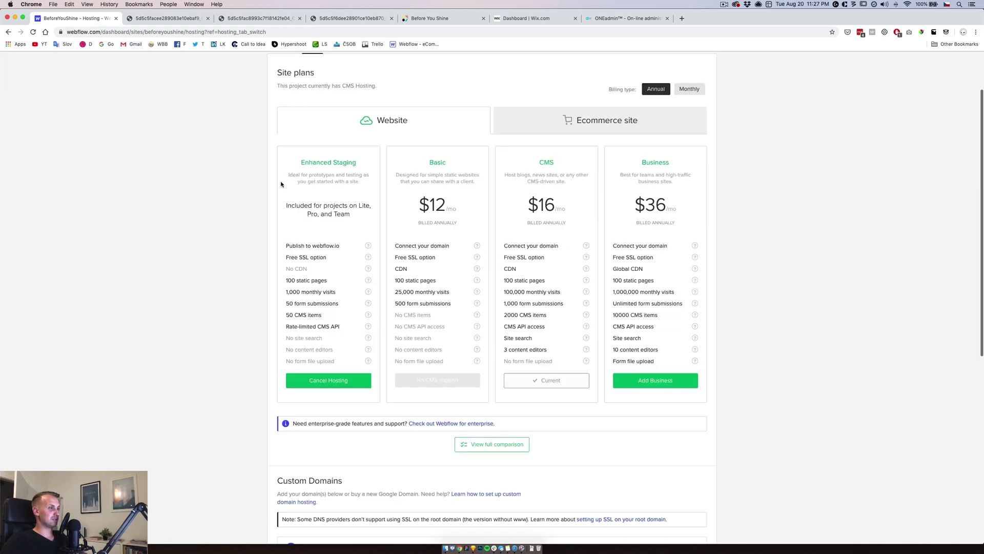
{"action": "scroll", "coordinate": [282, 181], "scroll_direction": "down", "scroll_amount": 3}
{"action": "scroll", "coordinate": [282, 183], "scroll_direction": "down", "scroll_amount": 2}
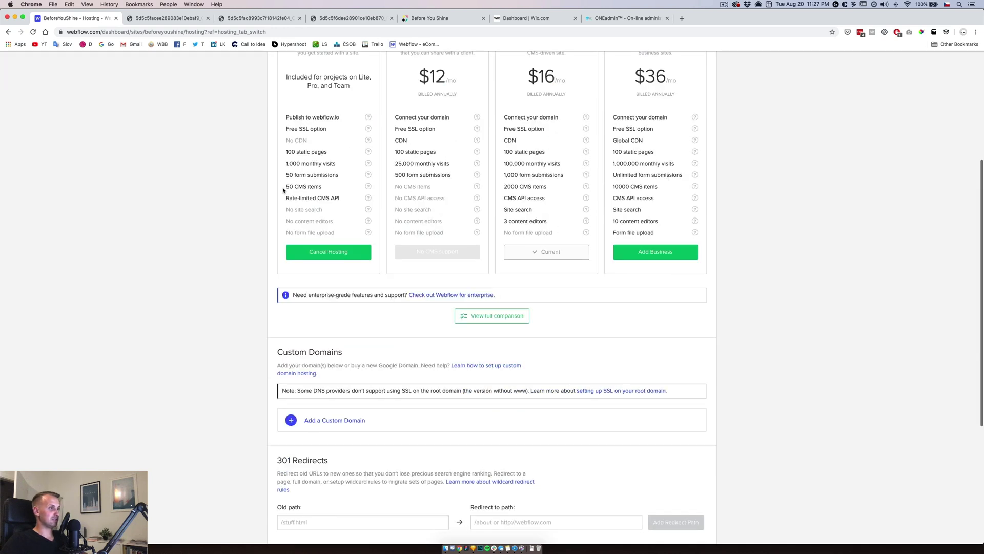
{"action": "left_click", "coordinate": [330, 422]}
{"action": "scroll", "coordinate": [272, 415], "scroll_direction": "down", "scroll_amount": 2}
{"action": "left_click", "coordinate": [308, 380]}
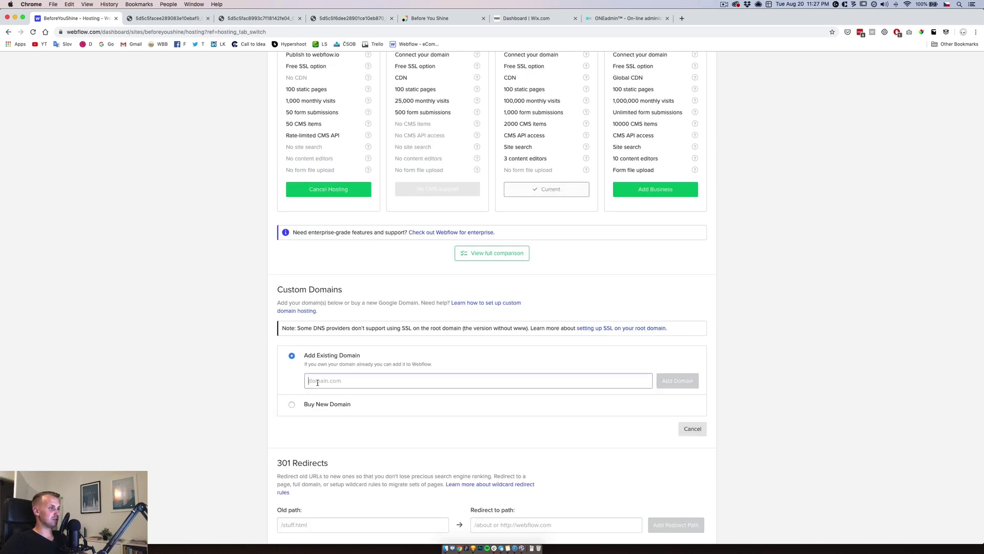
{"action": "type", "text": "beforeyou"}
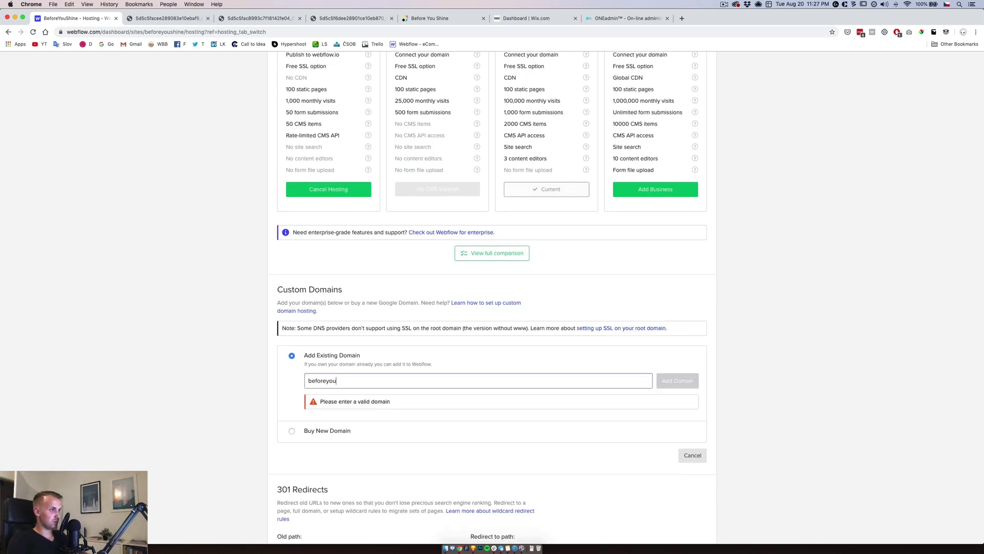
{"action": "type", "text": "shine.com"}
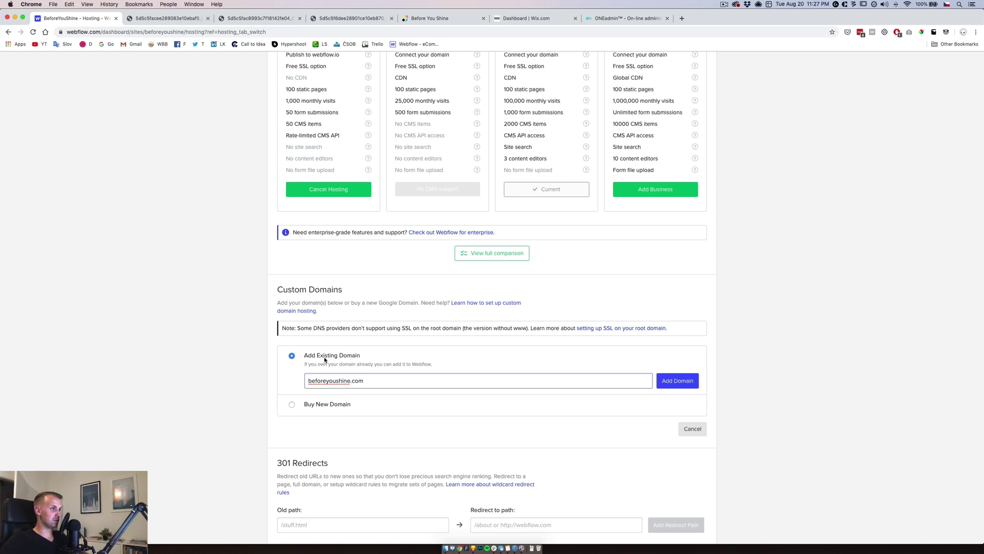
{"action": "left_click", "coordinate": [671, 381]}
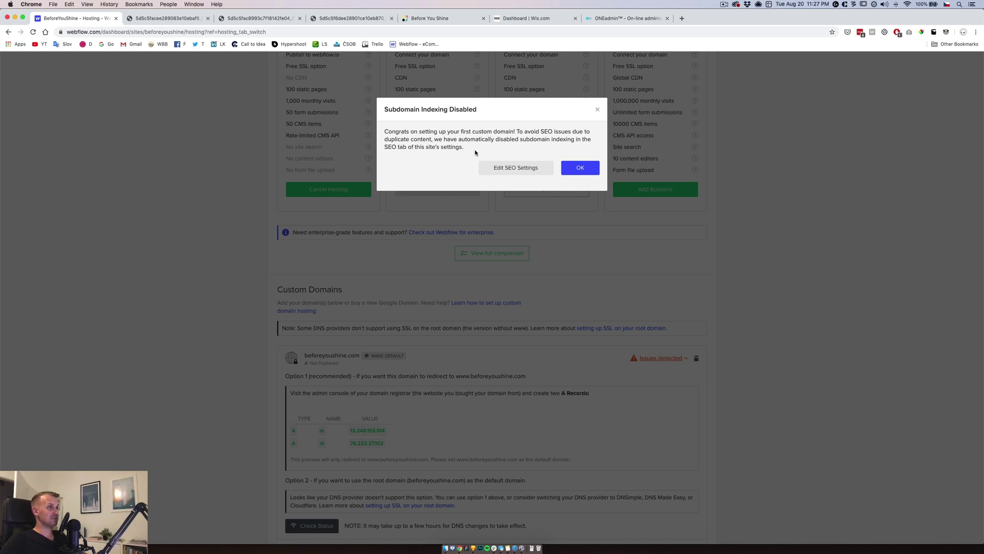
Step: Dismiss the subdomain indexing notice and switch to the registrar's DNS records page
{"action": "left_click", "coordinate": [579, 167]}
{"action": "scroll", "coordinate": [541, 202], "scroll_direction": "down", "scroll_amount": 8}
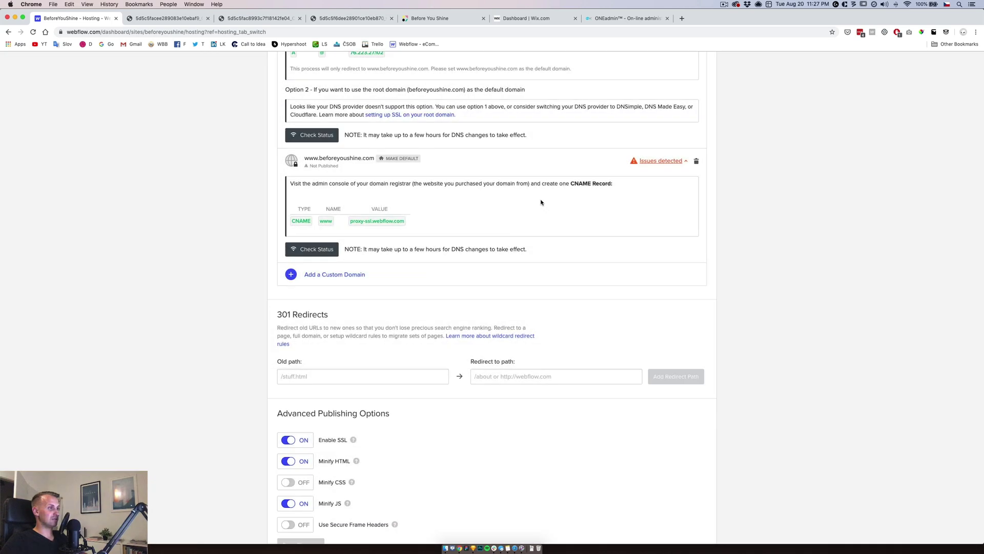
{"action": "scroll", "coordinate": [259, 315], "scroll_direction": "up", "scroll_amount": 3}
{"action": "scroll", "coordinate": [260, 315], "scroll_direction": "up", "scroll_amount": 2}
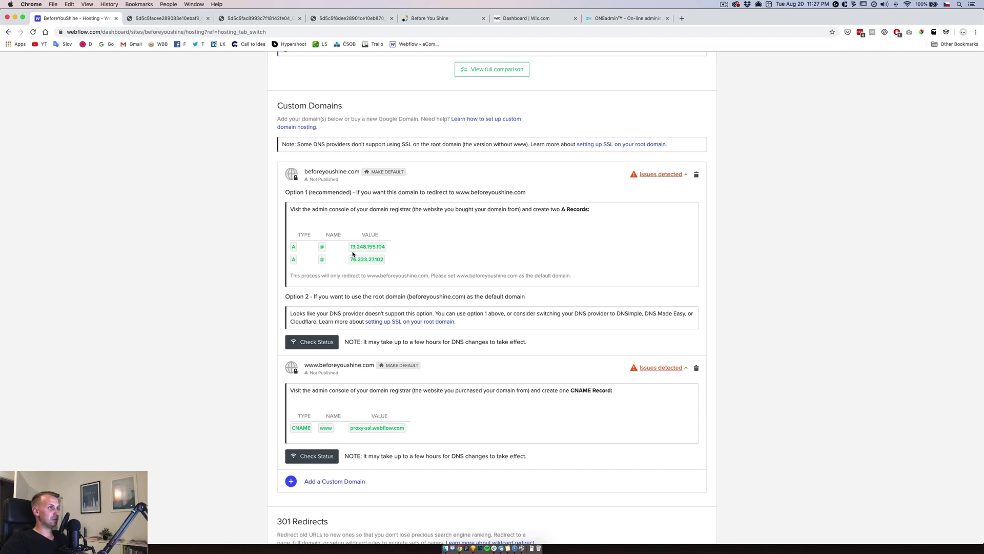
{"action": "key", "text": "ctrl+shift+Tab"}
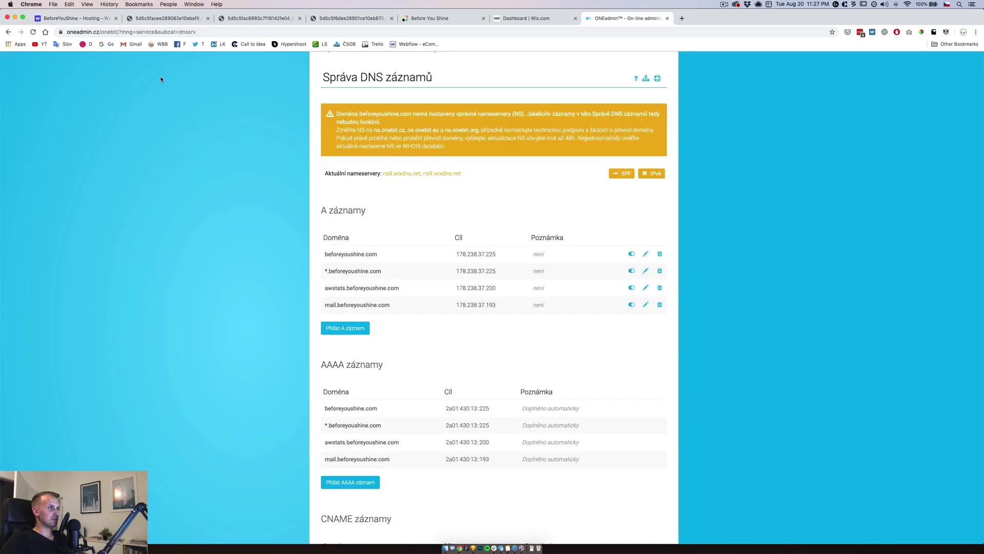
Step: Change the root domain's existing A record target from 178.238.37.225 to 13.248.155.104
{"action": "left_click", "coordinate": [81, 21]}
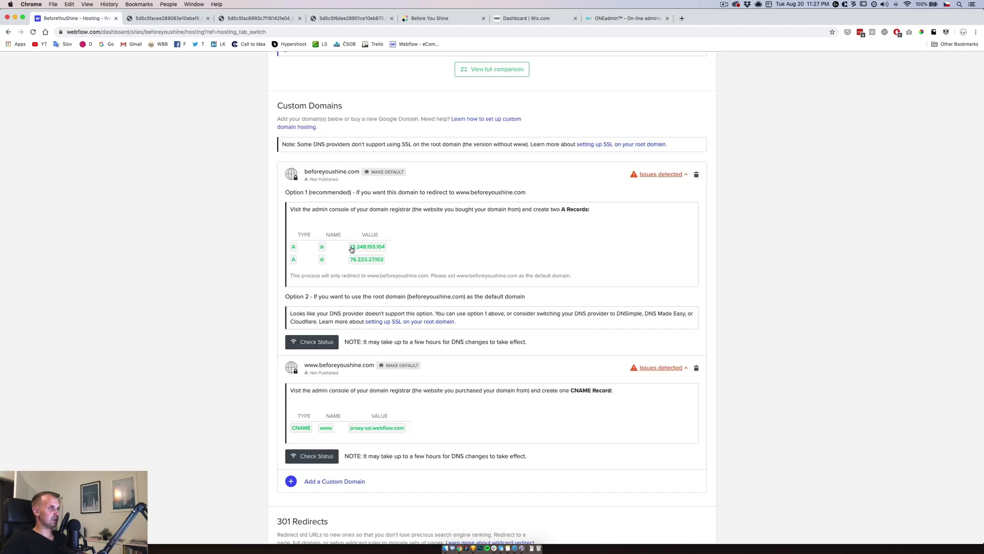
{"action": "left_click", "coordinate": [382, 248]}
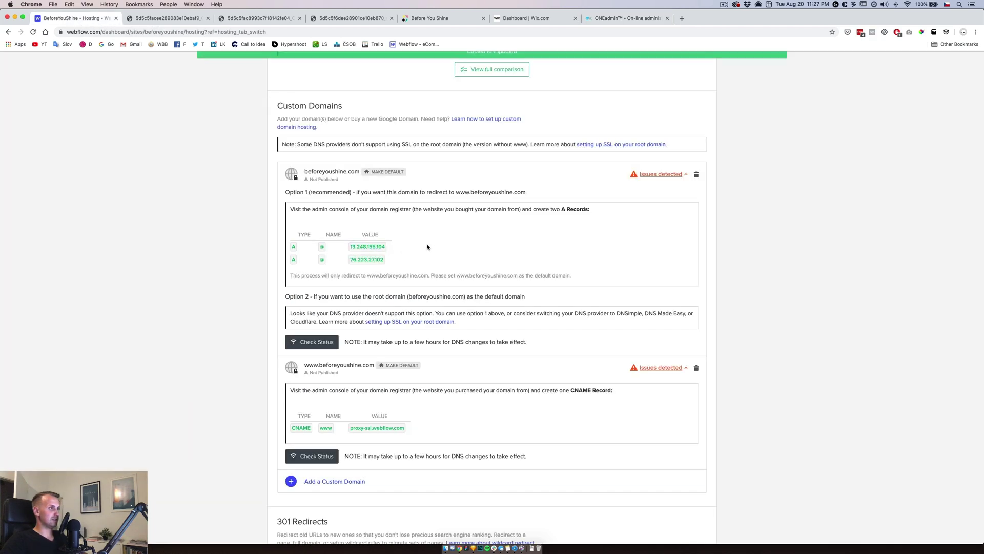
{"action": "key", "text": "super+9"}
{"action": "left_click", "coordinate": [643, 256]}
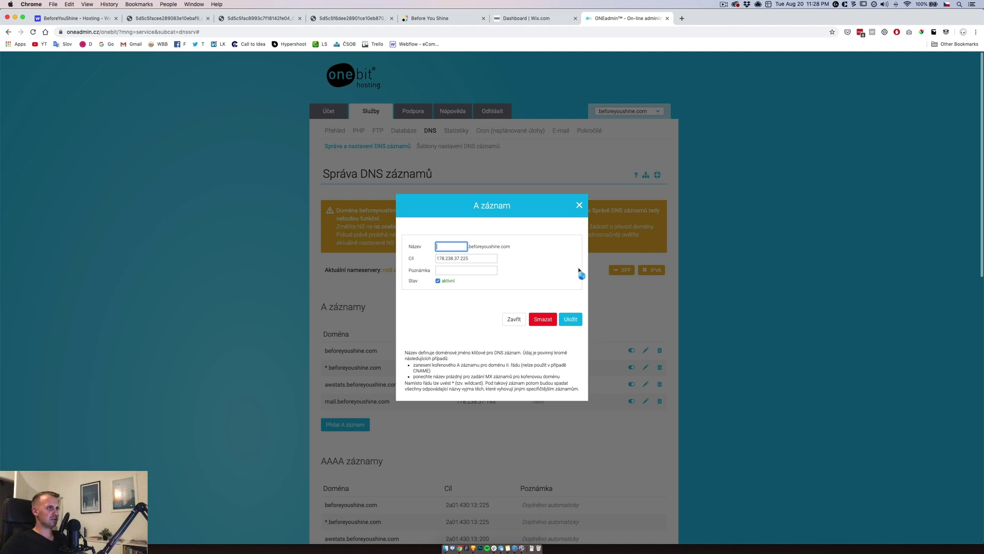
{"action": "triple_click", "coordinate": [470, 258]}
{"action": "key", "text": "super+v"}
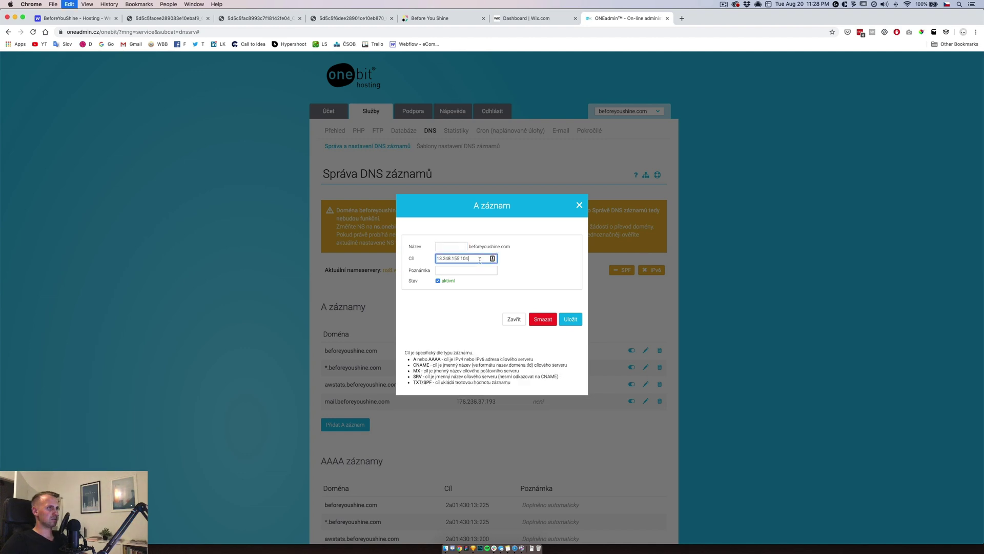
{"action": "left_click", "coordinate": [570, 319]}
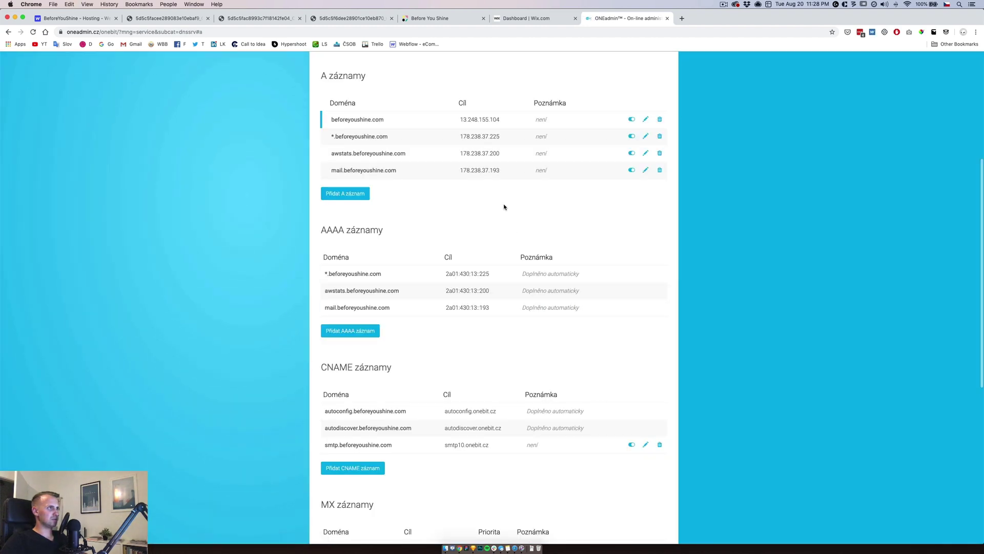
Step: Add a second A record targeting 76.223.27.102, then return to the Webflow hosting page
{"action": "left_click", "coordinate": [76, 23]}
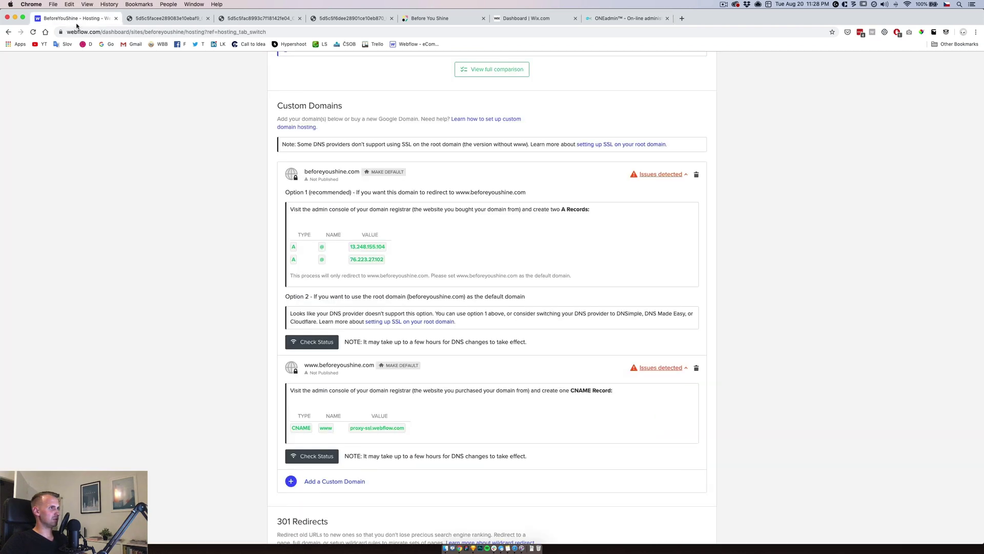
{"action": "left_click", "coordinate": [366, 260]}
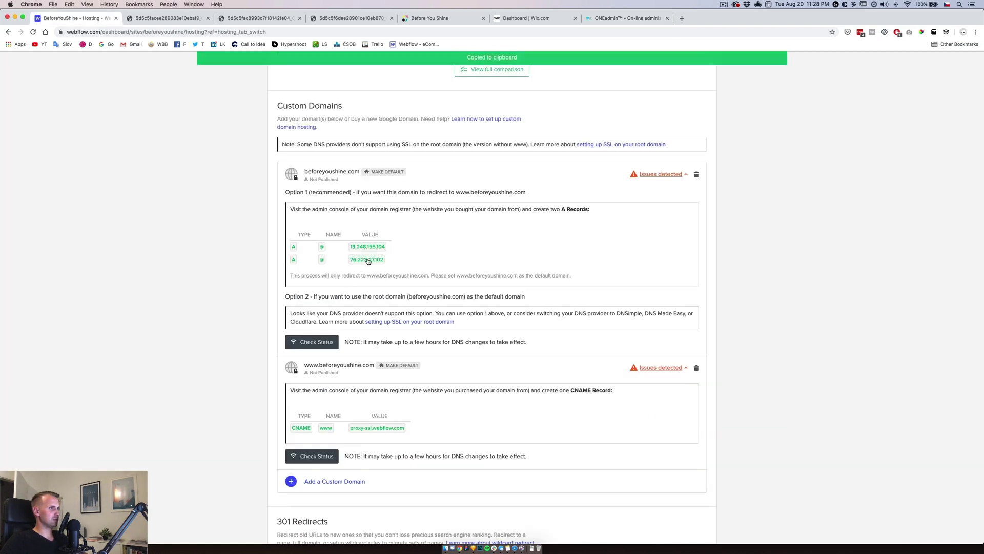
{"action": "left_click", "coordinate": [625, 18]}
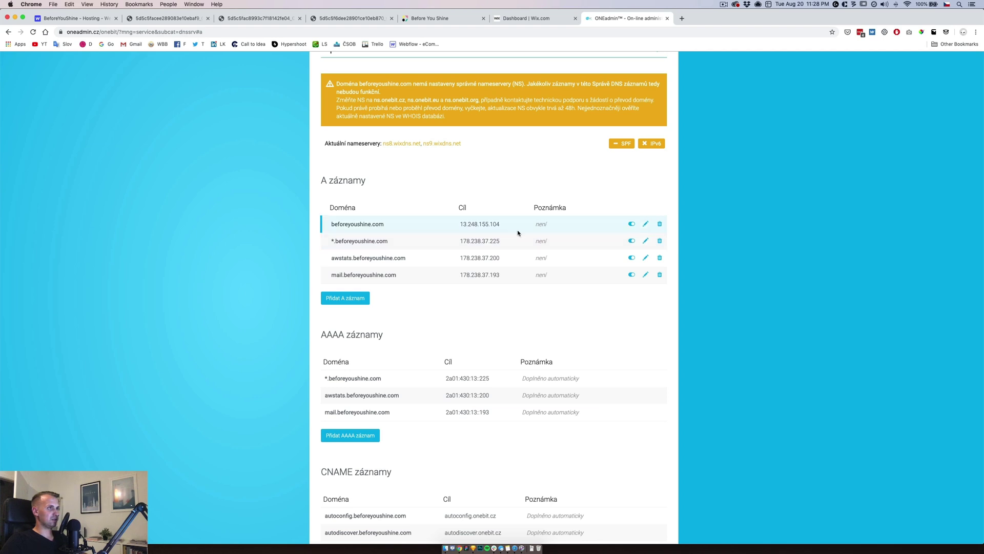
{"action": "left_click", "coordinate": [351, 298]}
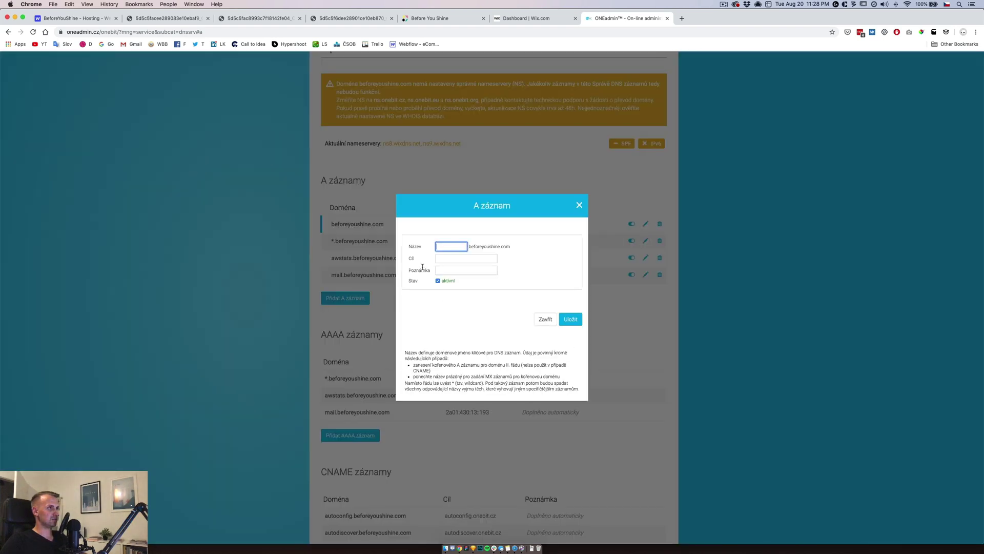
{"action": "left_click", "coordinate": [456, 258]}
{"action": "key", "text": "cmd+v"}
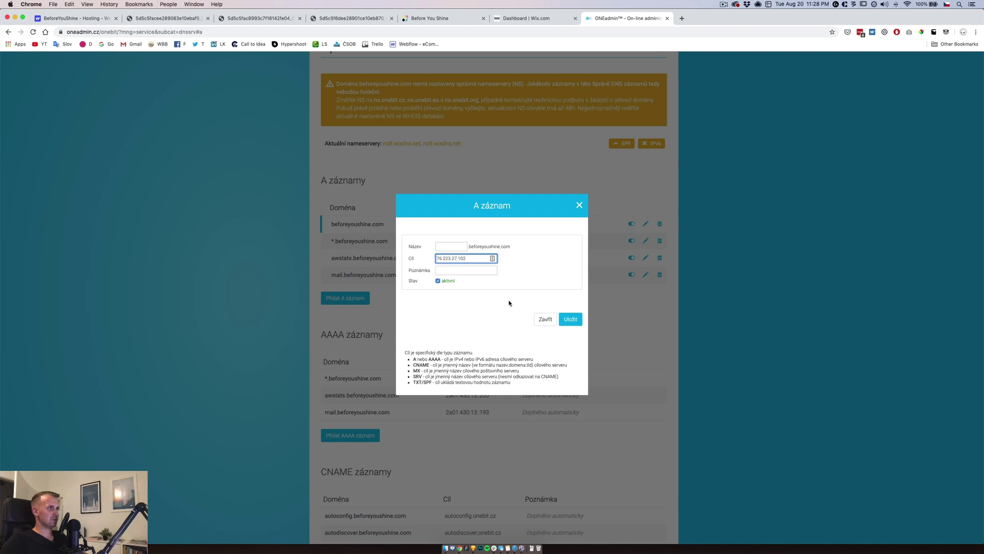
{"action": "left_click", "coordinate": [570, 319]}
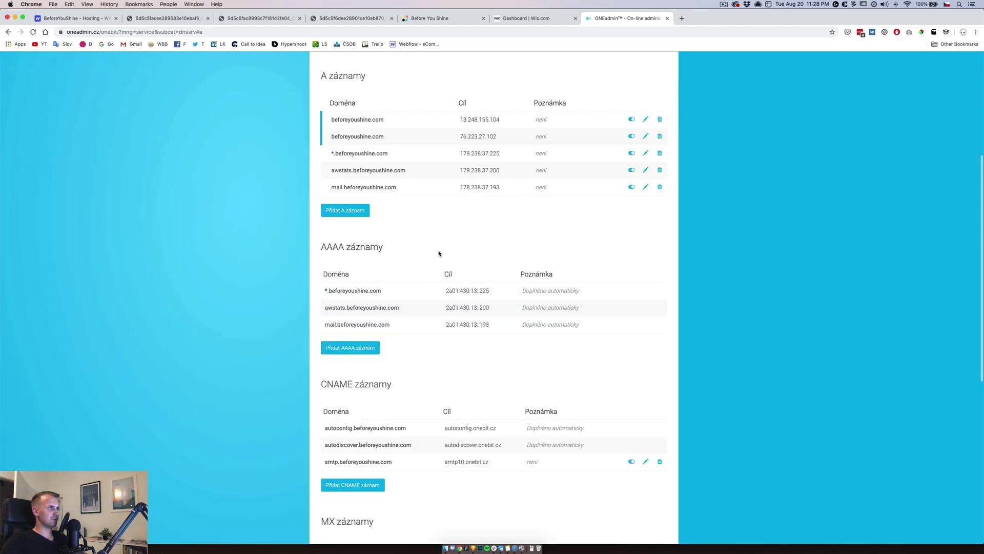
{"action": "scroll", "coordinate": [439, 225], "scroll_direction": "up", "scroll_amount": 3}
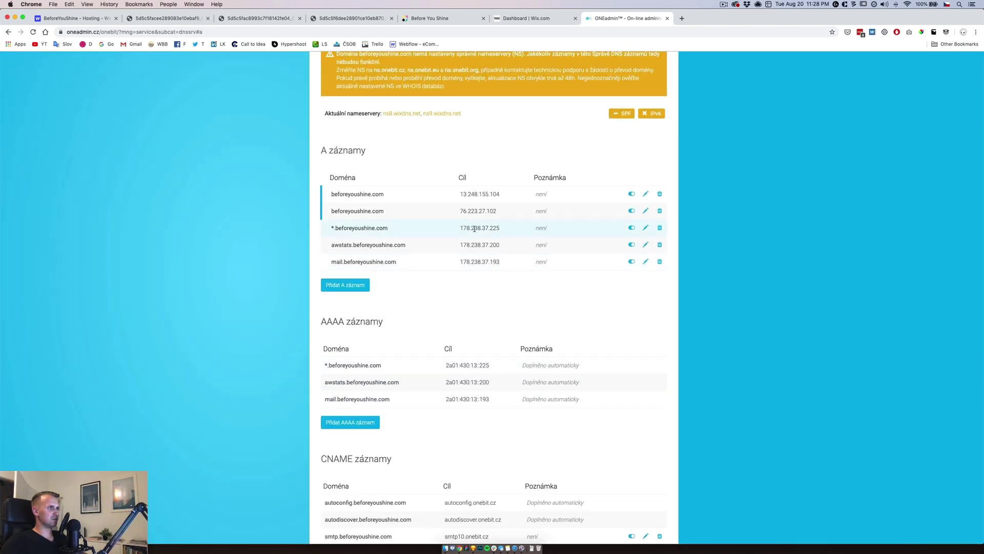
{"action": "key", "text": "super+1"}
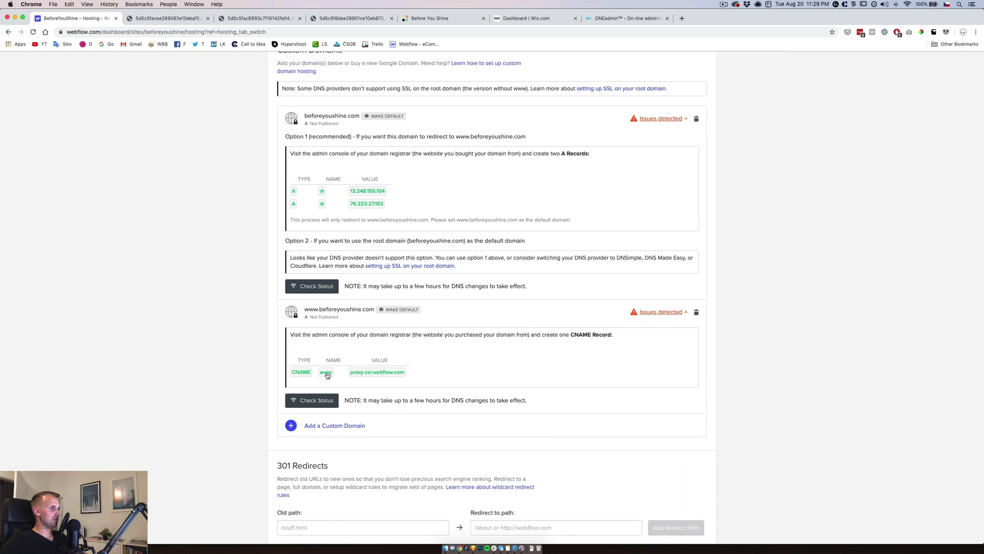
Step: Create a www CNAME record with target proxy-ssl.webflow.com, then go back to Webflow
{"action": "key", "text": "super+9"}
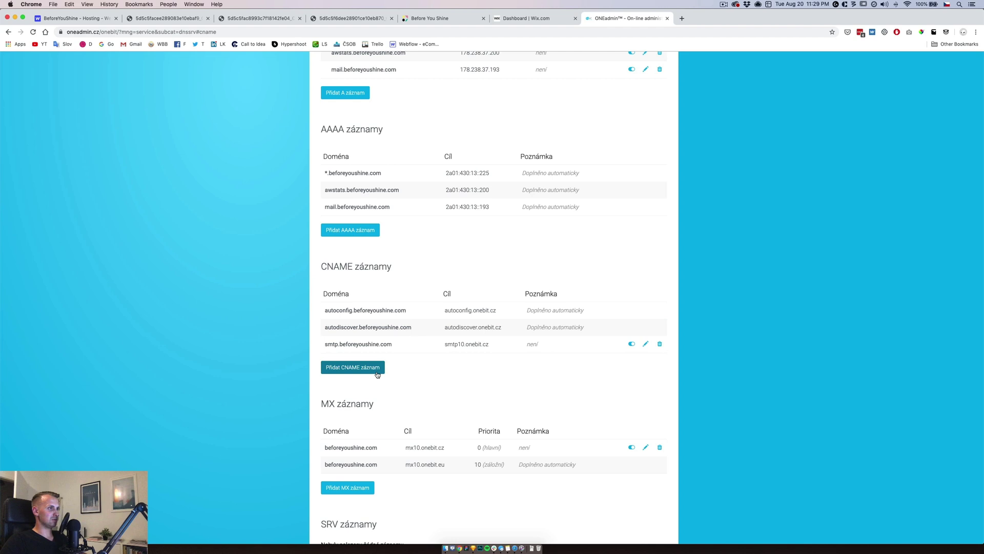
{"action": "left_click", "coordinate": [361, 367]}
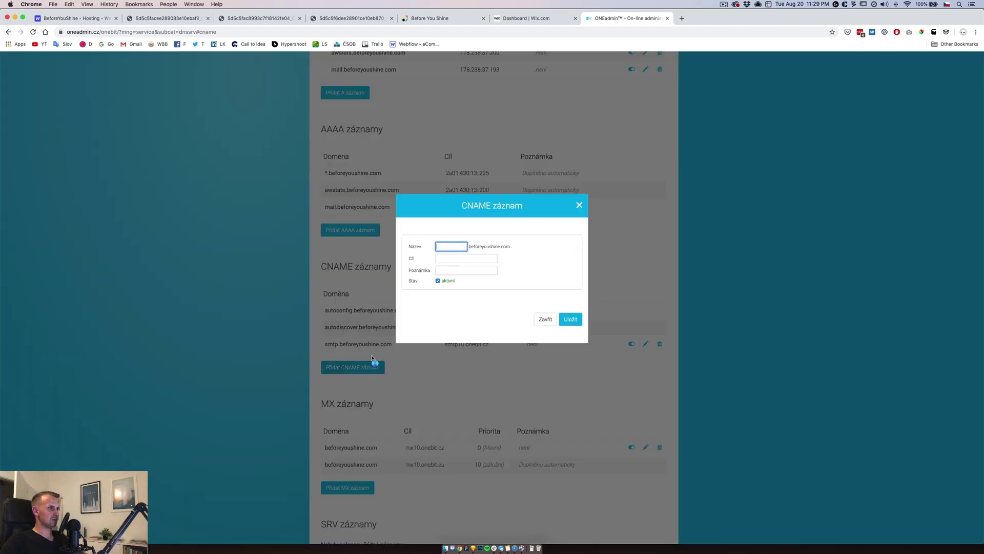
{"action": "type", "text": "www"}
{"action": "left_click", "coordinate": [454, 260]}
{"action": "key", "text": "Down"}
{"action": "key", "text": "Return"}
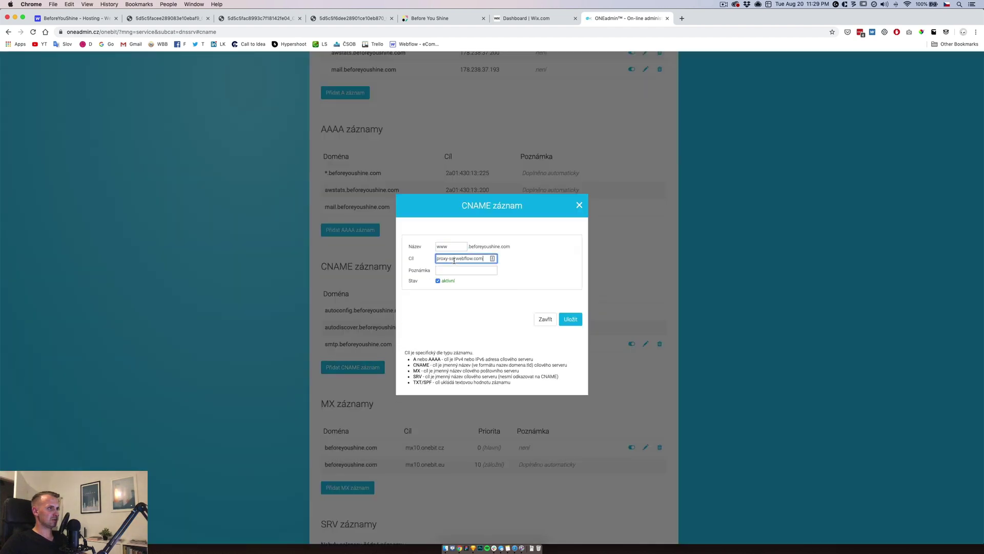
{"action": "left_click", "coordinate": [565, 316]}
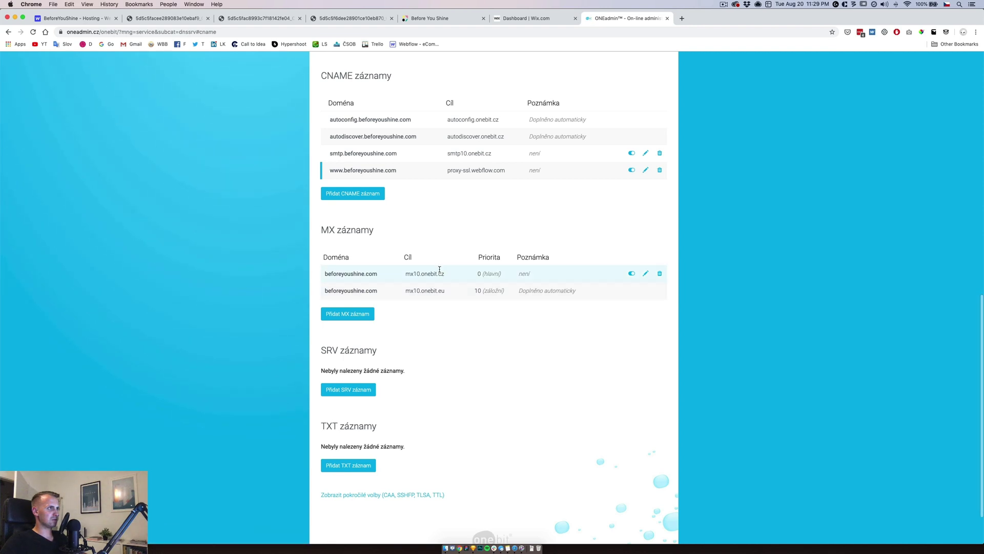
{"action": "scroll", "coordinate": [419, 277], "scroll_direction": "up", "scroll_amount": 10}
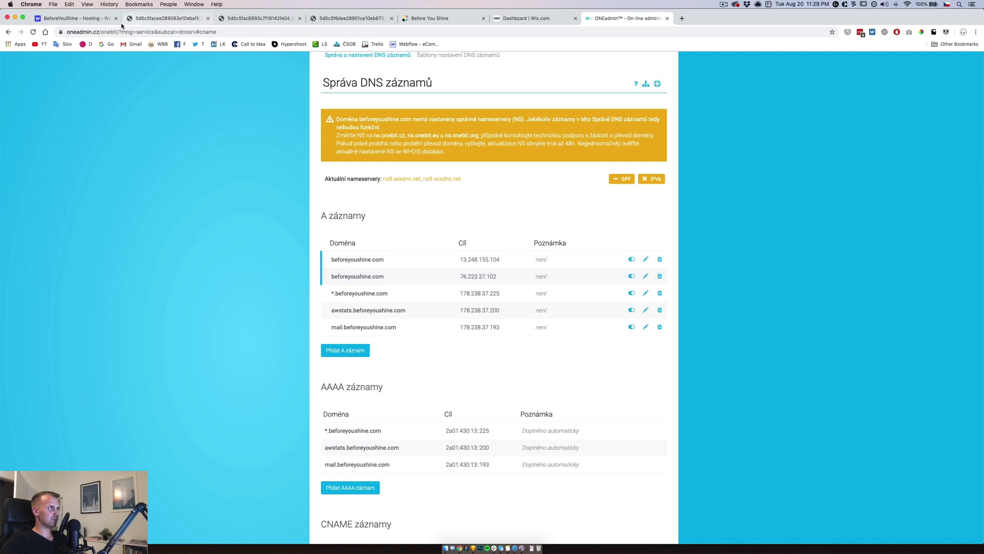
{"action": "left_click", "coordinate": [77, 19]}
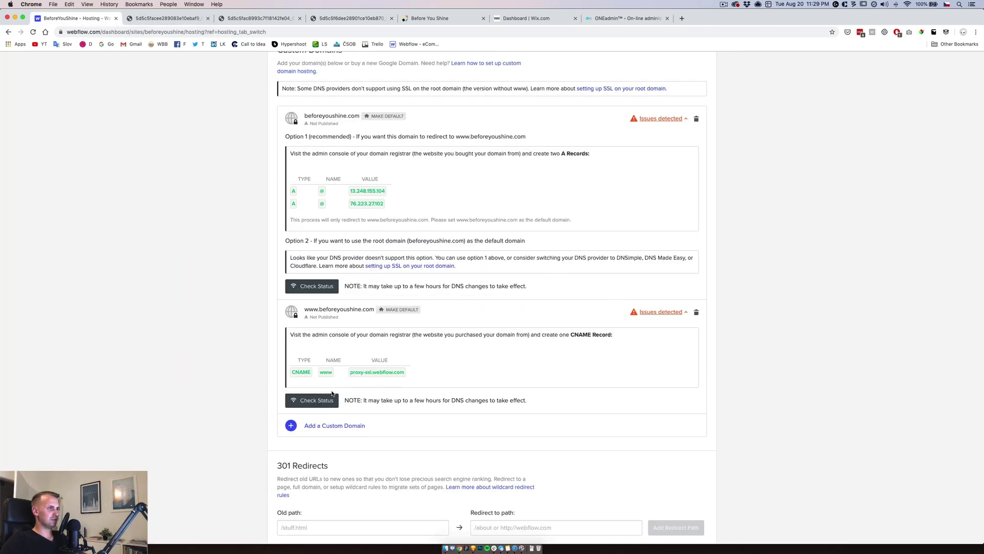
Step: Re-check both domains' DNS status and set beforeyoushine.com as the default domain
{"action": "left_click", "coordinate": [315, 401]}
{"action": "scroll", "coordinate": [326, 304], "scroll_direction": "up", "scroll_amount": 2}
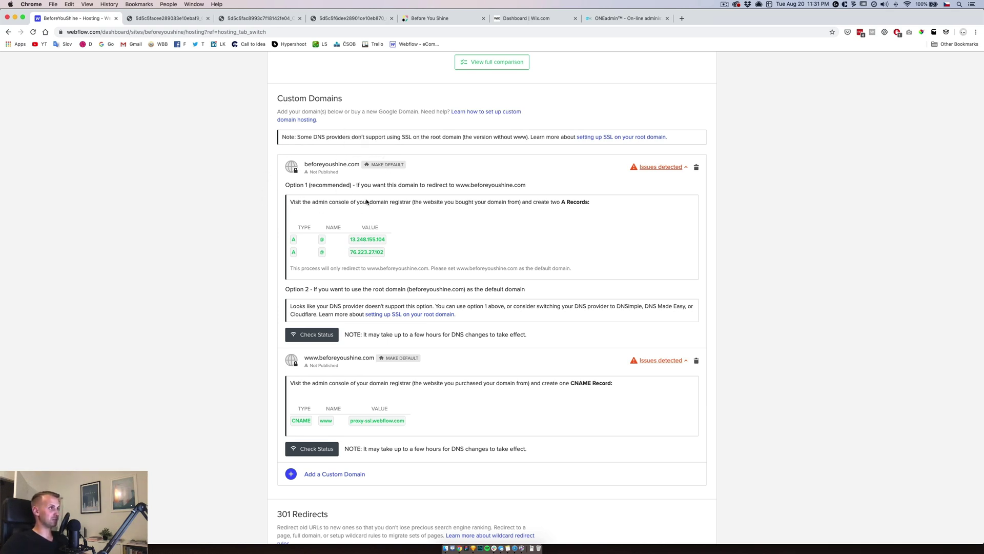
{"action": "left_click", "coordinate": [387, 164]}
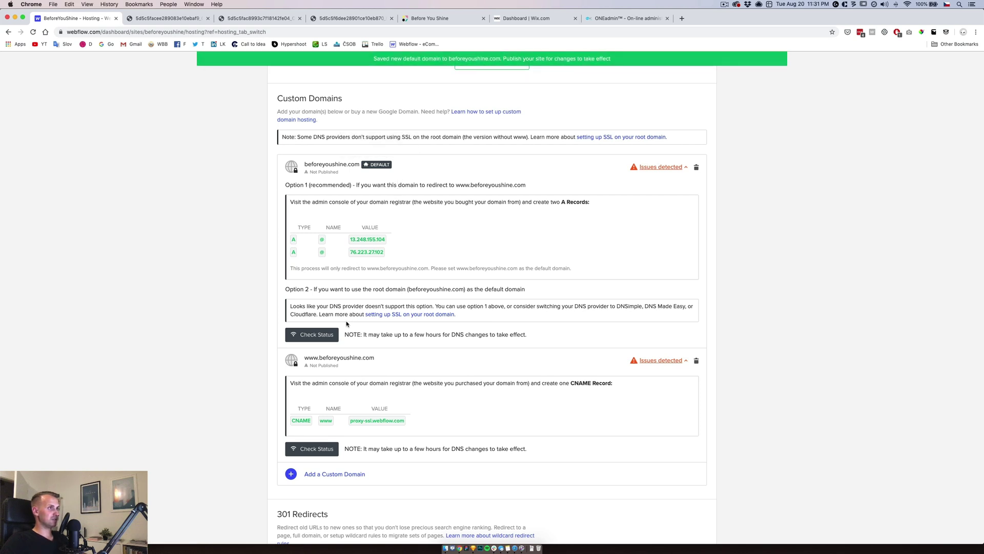
{"action": "left_click", "coordinate": [324, 335]}
{"action": "scroll", "coordinate": [470, 284], "scroll_direction": "up", "scroll_amount": 9}
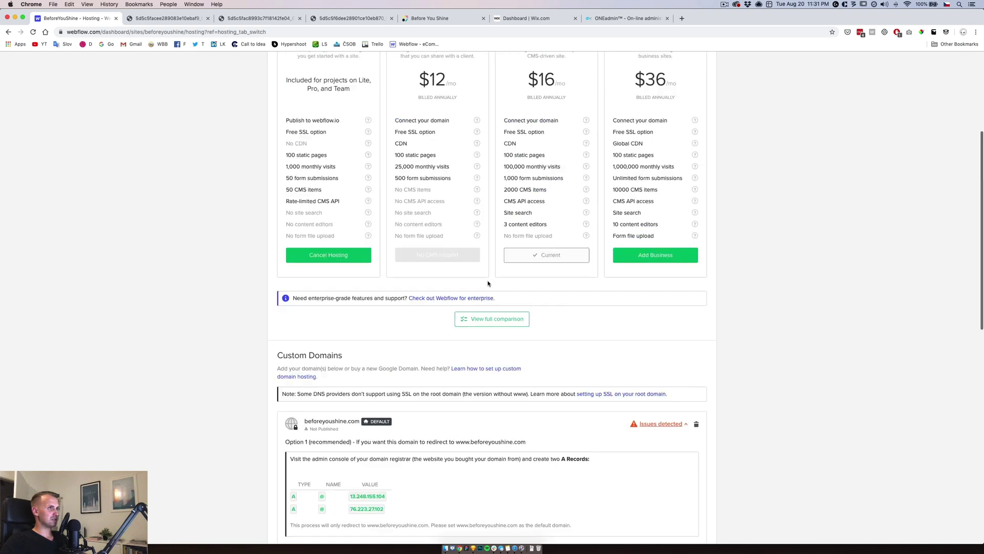
Step: Publish the site to the selected custom domains and unpublish beforeyoushine.webflow.io
{"action": "left_click", "coordinate": [685, 95]}
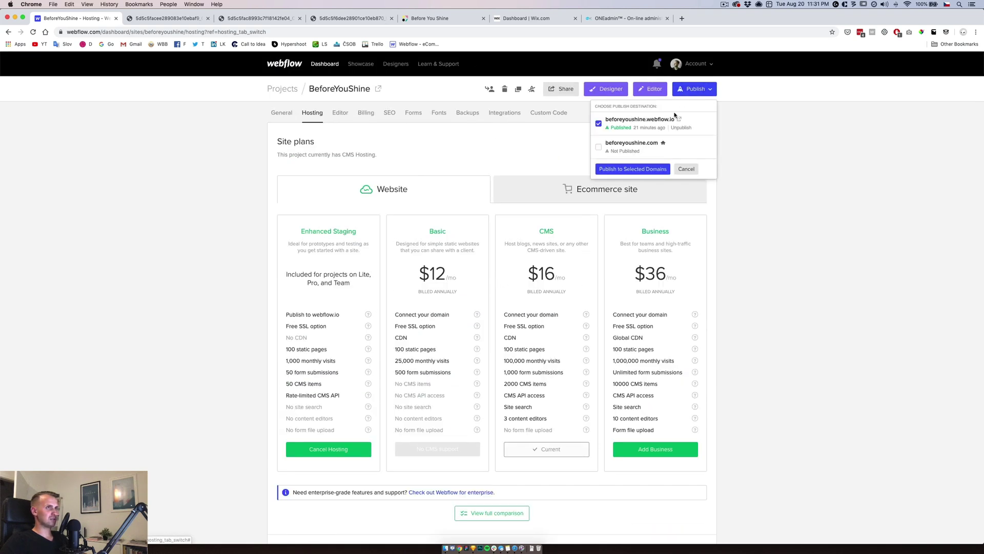
{"action": "left_click", "coordinate": [599, 123]}
{"action": "left_click", "coordinate": [599, 124]}
{"action": "left_click", "coordinate": [633, 169]}
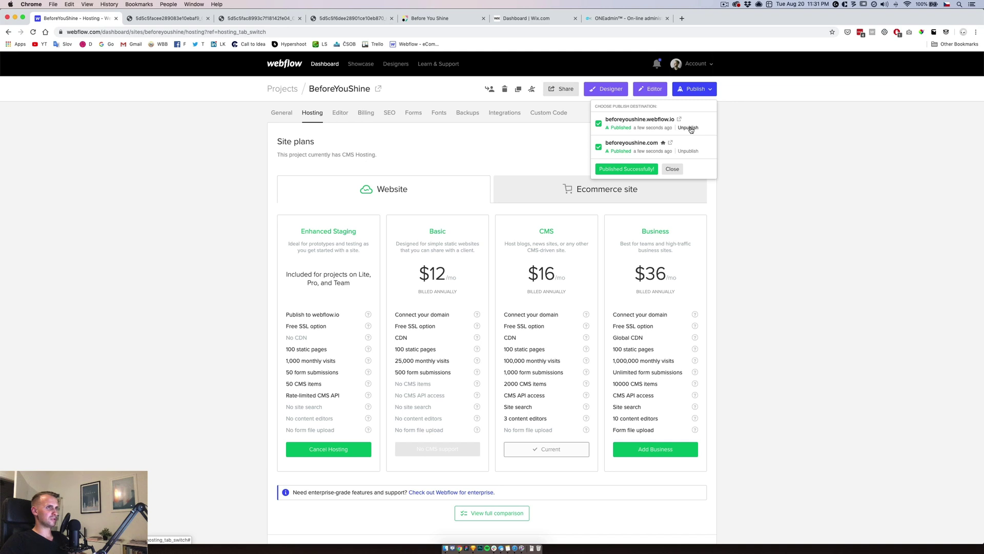
{"action": "left_click", "coordinate": [689, 128]}
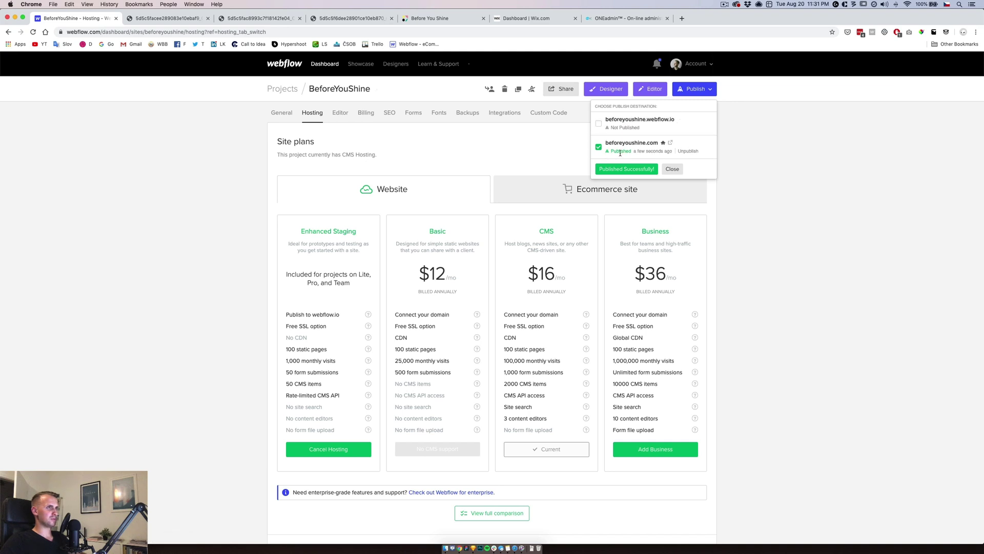
{"action": "left_click", "coordinate": [267, 320]}
Step: Run Check Status on the custom domains to view A-record propagation
{"action": "scroll", "coordinate": [267, 320], "scroll_direction": "down", "scroll_amount": 8}
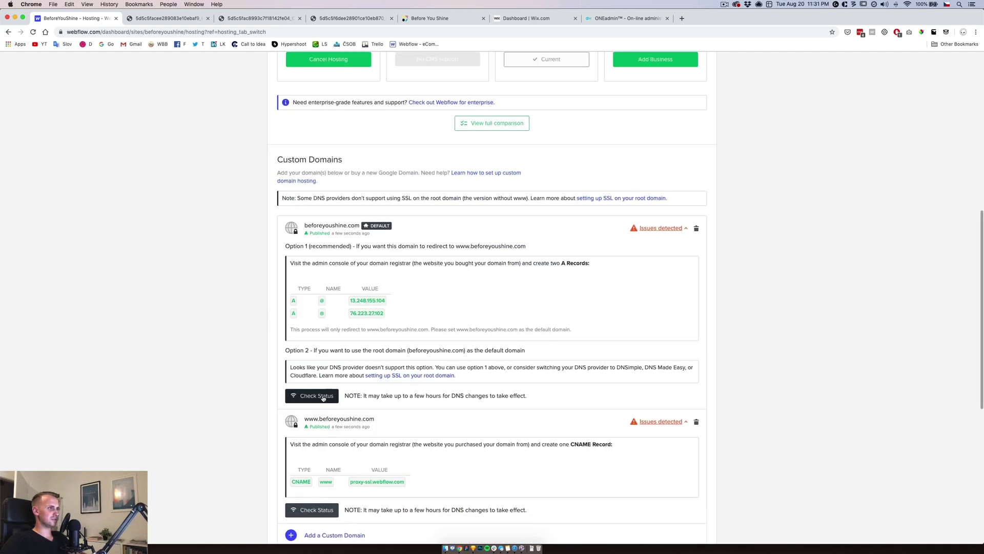
{"action": "left_click", "coordinate": [323, 398]}
{"action": "left_click", "coordinate": [323, 396]}
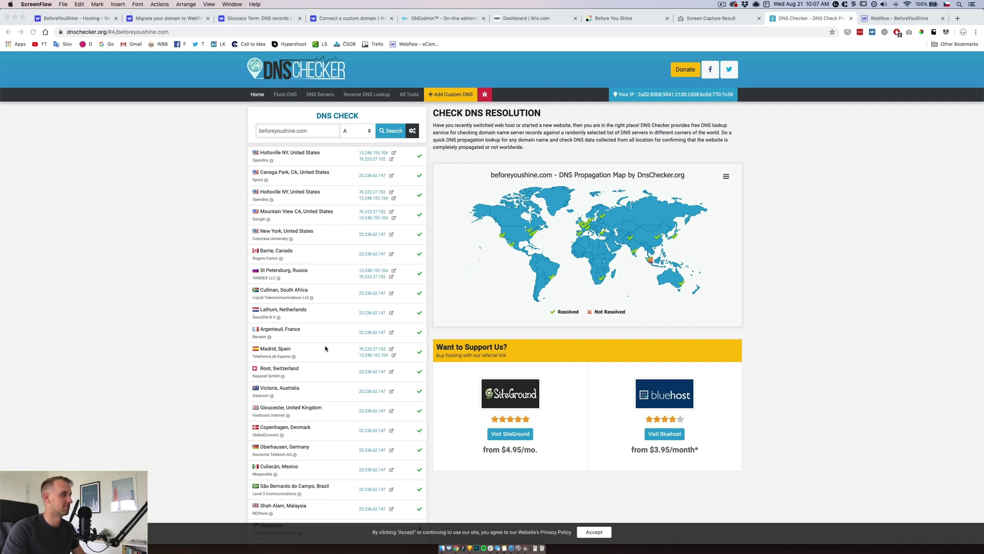
Step: Switch from DNS Checker back to the Webflow hosting page
{"action": "left_click", "coordinate": [82, 20]}
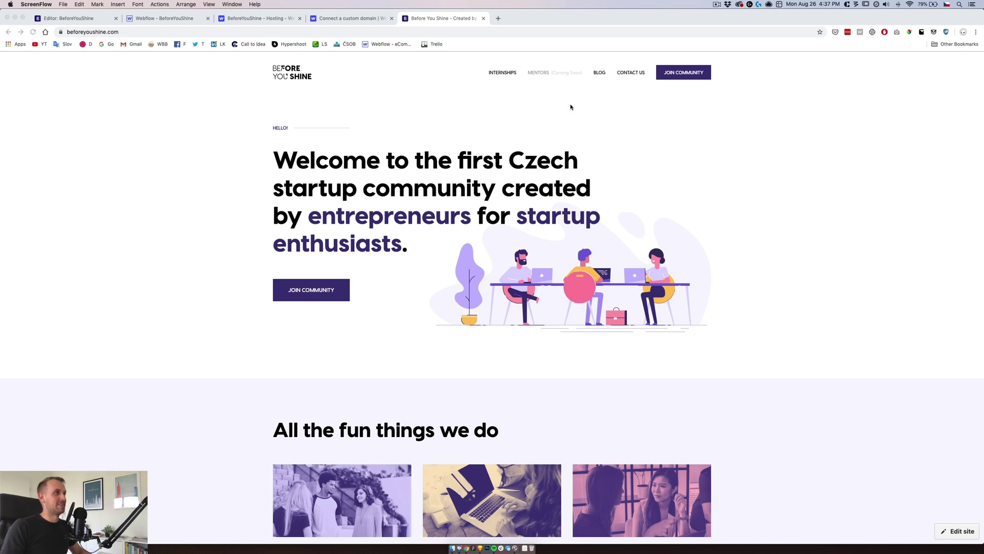
Step: Go through the Webflow Designer tab to the BeforeYouShine - Hosting tab
{"action": "left_click", "coordinate": [181, 19]}
{"action": "left_click", "coordinate": [248, 15]}
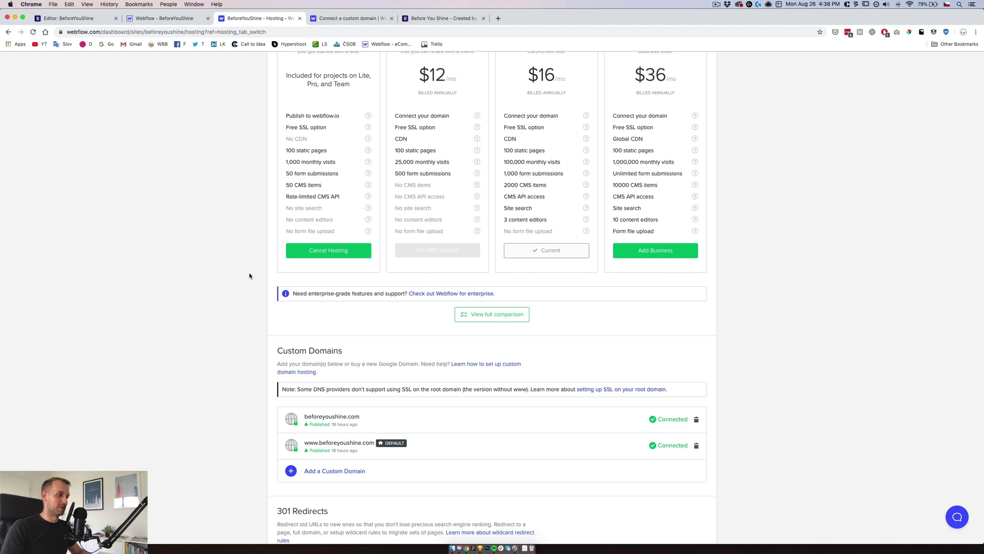
Step: Scroll the Hosting tab to Custom Domains to see both domains marked Connected
{"action": "mouse_move", "coordinate": [367, 424]}
{"action": "scroll", "coordinate": [233, 434], "scroll_direction": "down", "scroll_amount": 2}
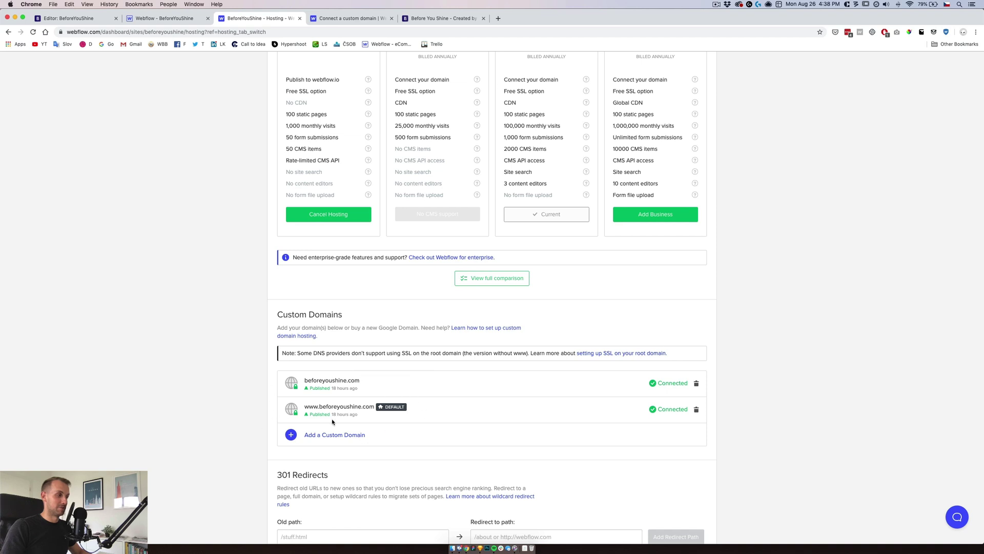
{"action": "mouse_move", "coordinate": [390, 409]}
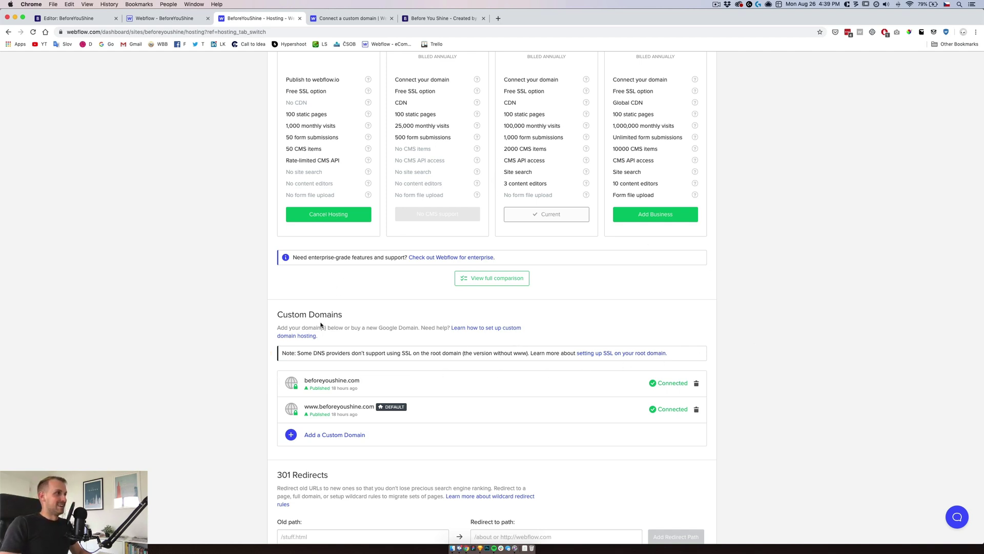
{"action": "scroll", "coordinate": [268, 314], "scroll_direction": "up", "scroll_amount": 5}
Step: Review the General and Editor settings, then switch to the live beforeyoushine.com tab
{"action": "left_click", "coordinate": [283, 114]}
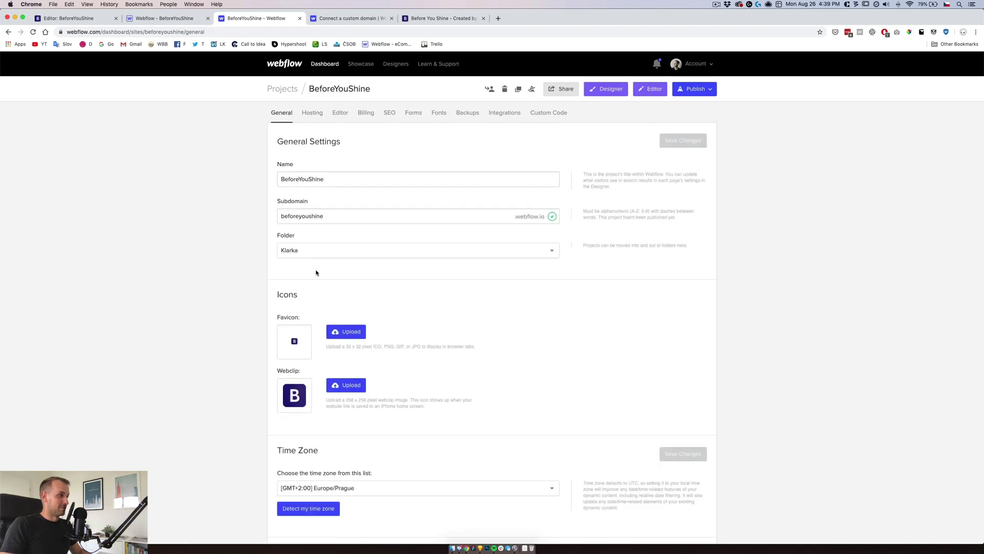
{"action": "left_click", "coordinate": [340, 112]}
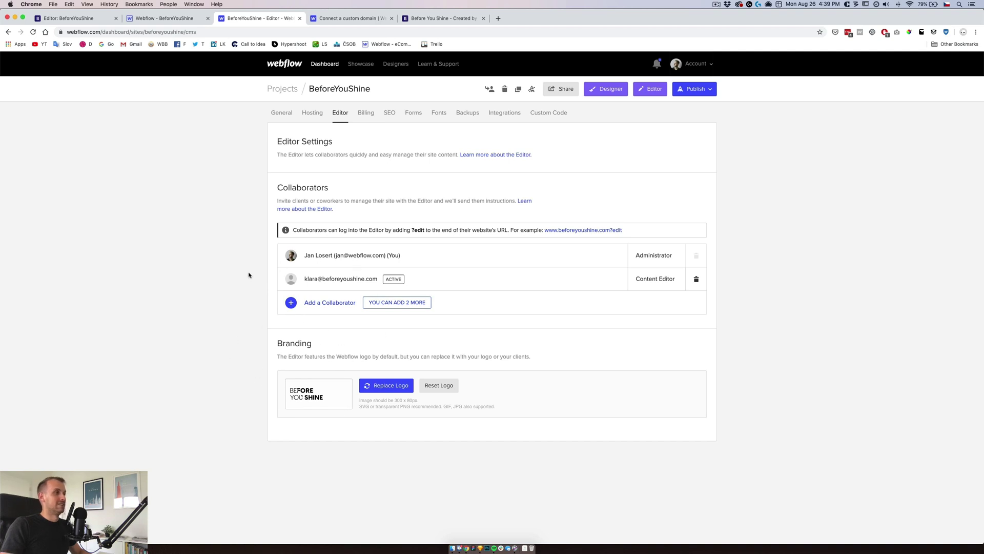
{"action": "left_click", "coordinate": [287, 107]}
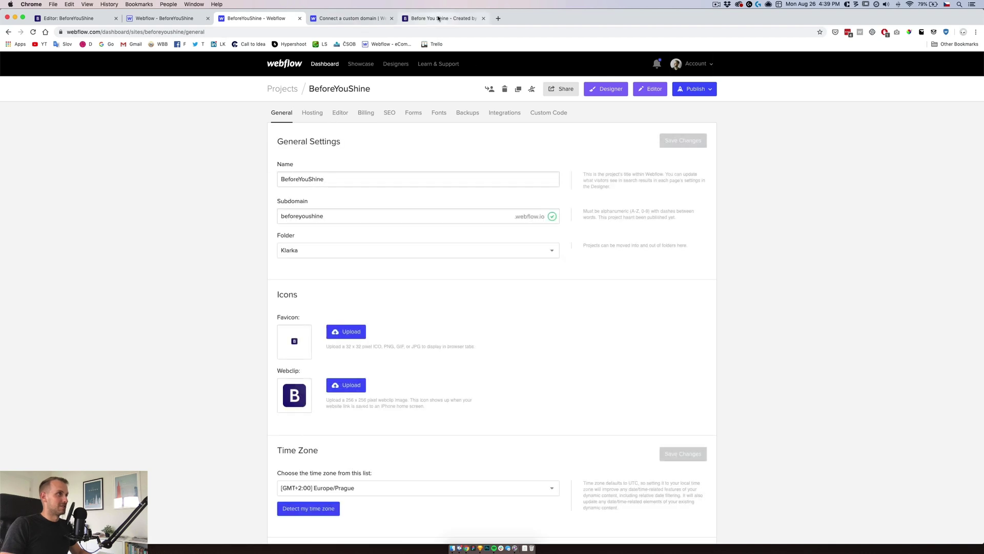
{"action": "left_click", "coordinate": [439, 18]}
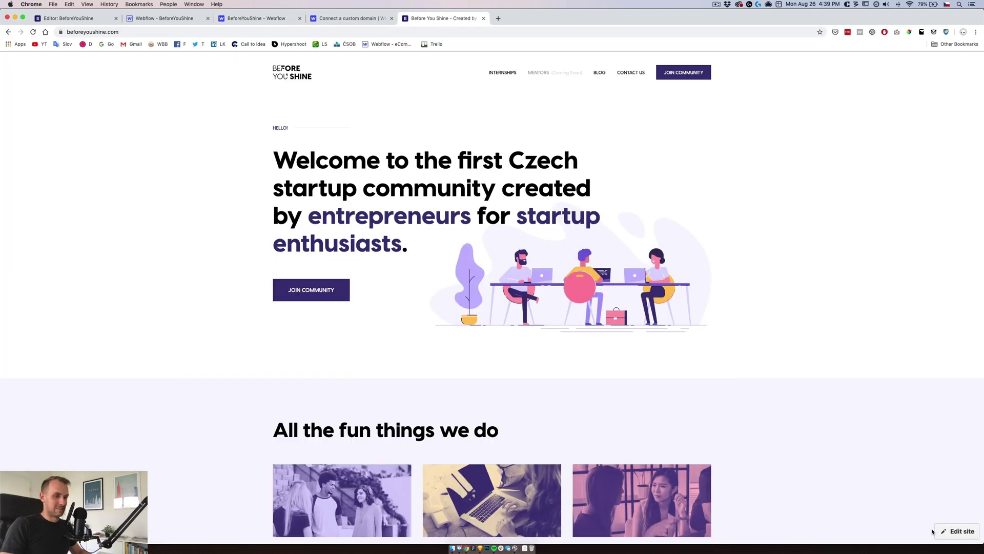
Step: Open beforeyoushine.com in the Editor and view the Blog Home Quotes collection's 11 published quotes
{"action": "left_click", "coordinate": [958, 531]}
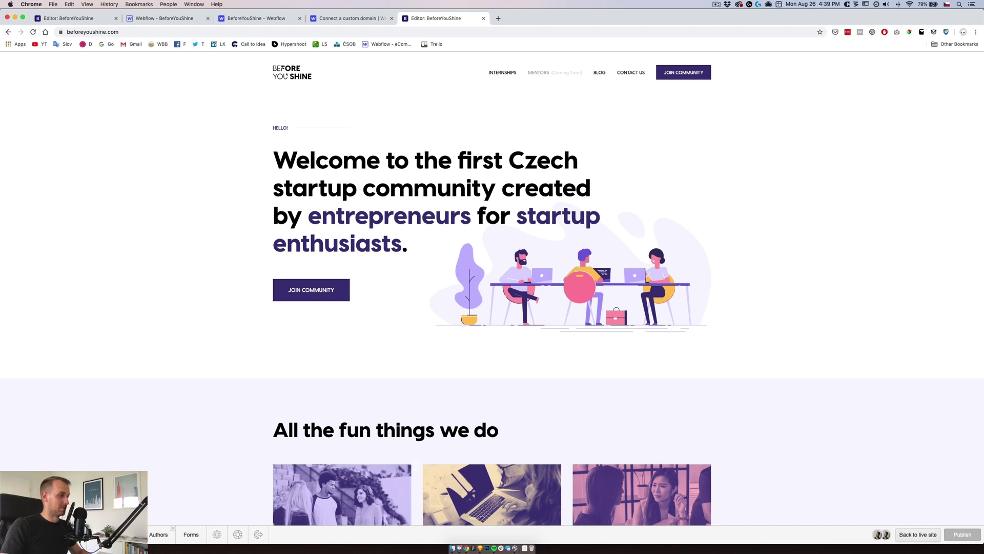
{"action": "left_click", "coordinate": [120, 534]}
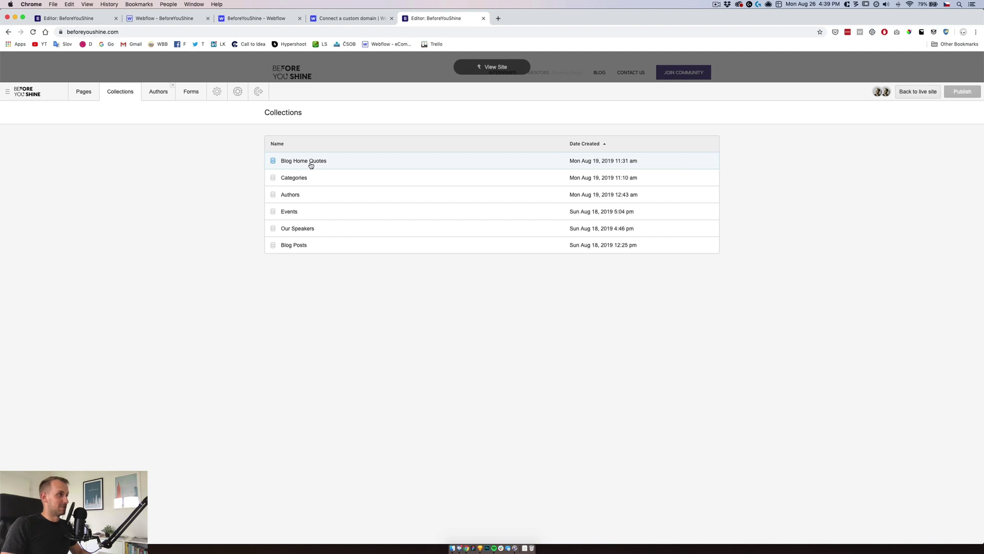
{"action": "left_click", "coordinate": [309, 165]}
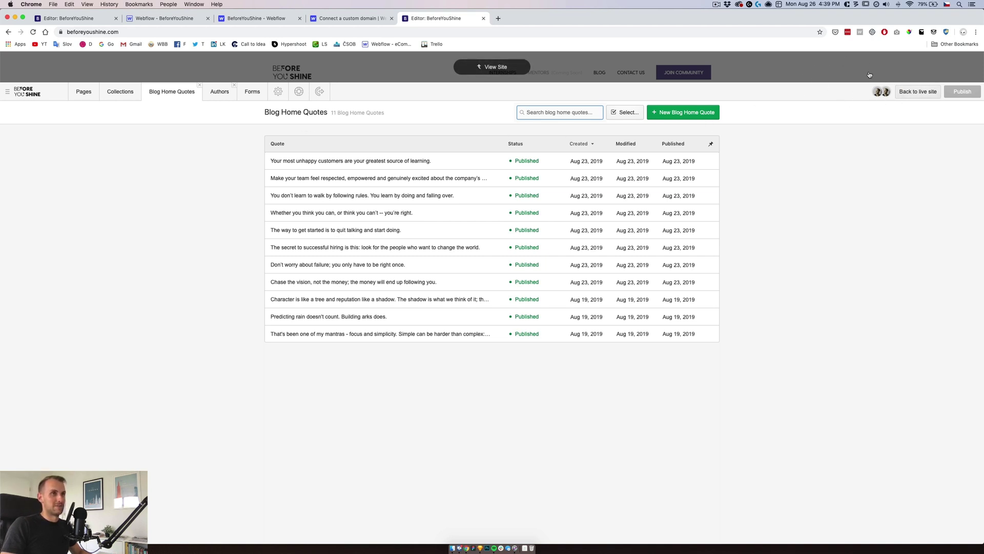
Step: Look over the site in the Designer, then open the project's Hosting plans
{"action": "left_click", "coordinate": [249, 19]}
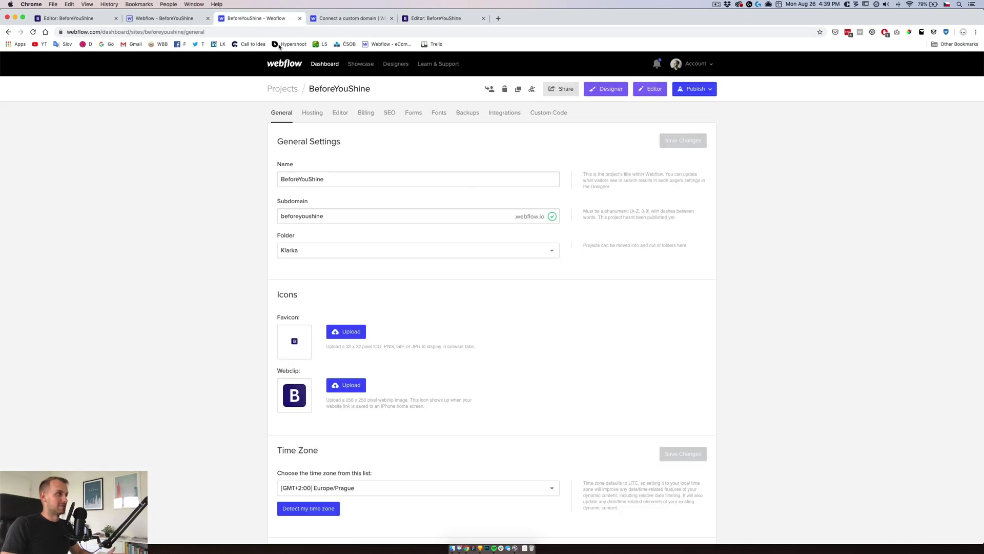
{"action": "left_click", "coordinate": [161, 22]}
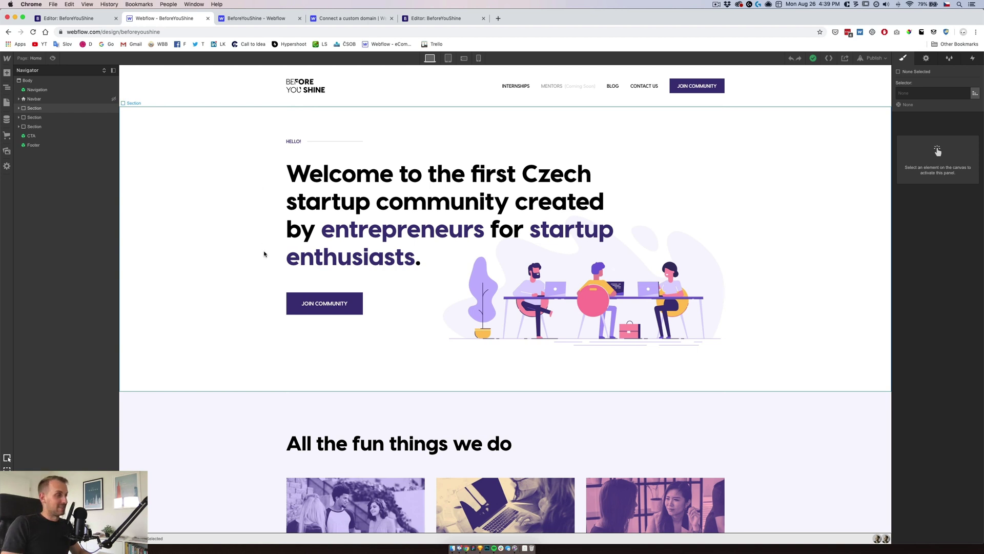
{"action": "left_click", "coordinate": [266, 19]}
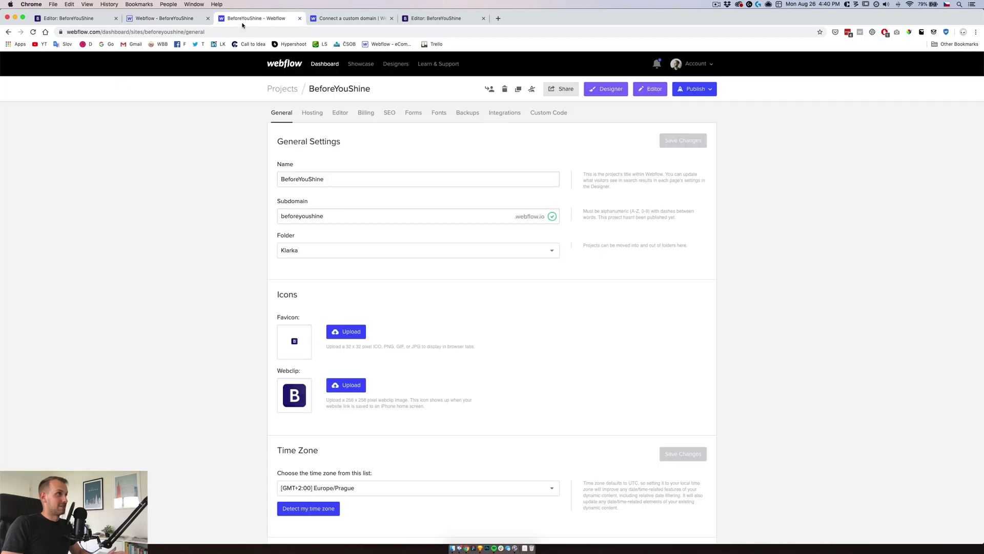
{"action": "scroll", "coordinate": [228, 246], "scroll_direction": "down", "scroll_amount": 10}
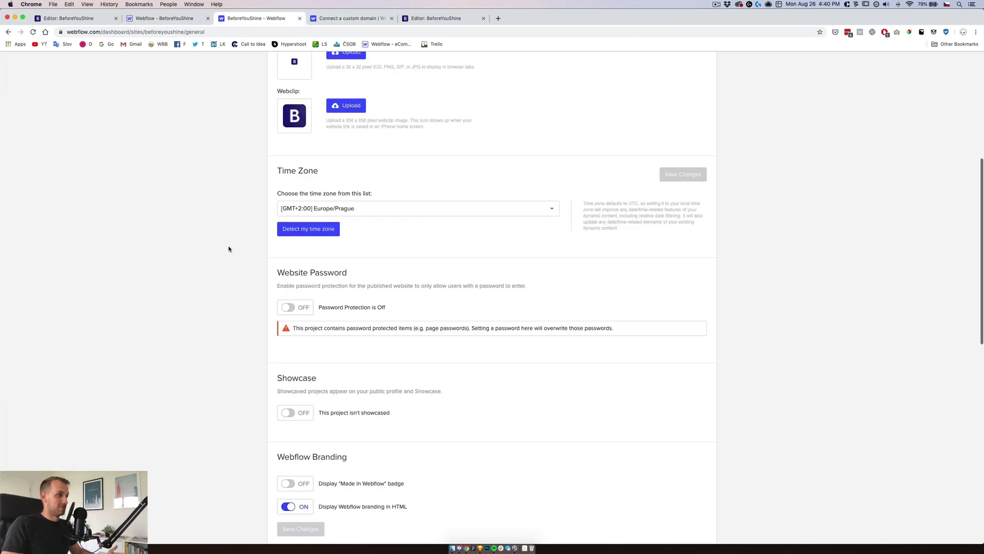
{"action": "scroll", "coordinate": [265, 147], "scroll_direction": "up", "scroll_amount": 7}
{"action": "scroll", "coordinate": [265, 148], "scroll_direction": "up", "scroll_amount": 3}
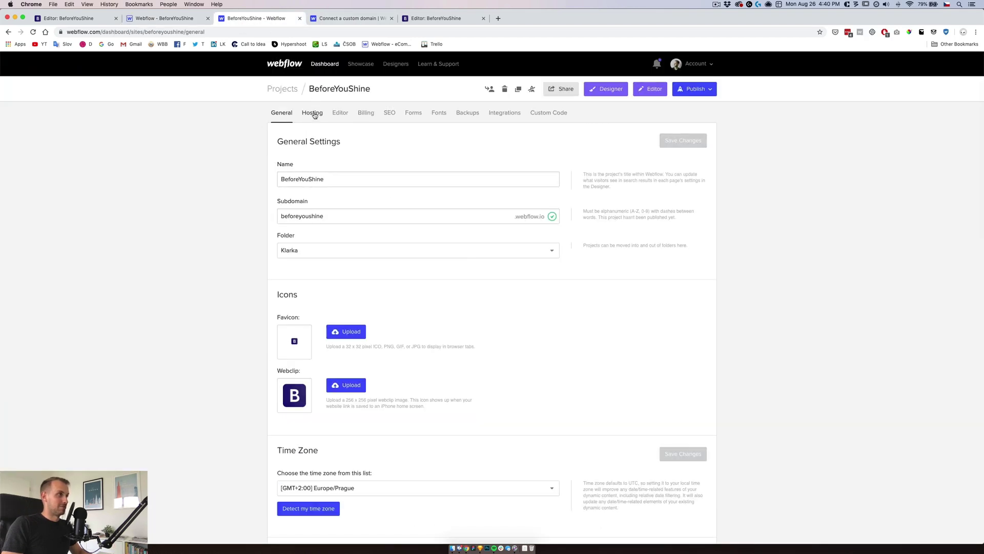
{"action": "left_click", "coordinate": [312, 112]}
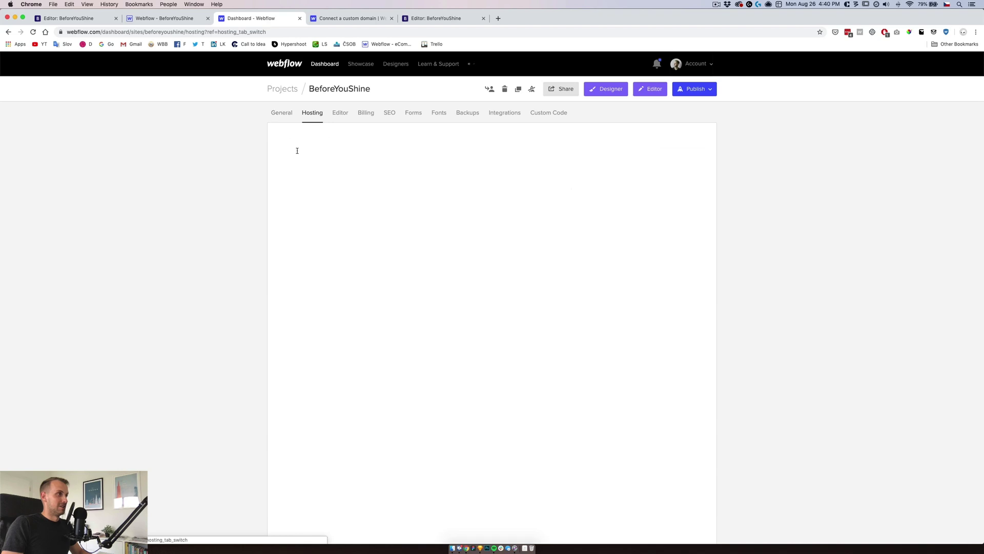
Step: Read the Webflow University custom domain guide covering the two A records and the CNAME record
{"action": "left_click", "coordinate": [350, 18]}
{"action": "scroll", "coordinate": [374, 237], "scroll_direction": "down", "scroll_amount": 7}
{"action": "scroll", "coordinate": [374, 237], "scroll_direction": "down", "scroll_amount": 5}
{"action": "scroll", "coordinate": [377, 241], "scroll_direction": "up", "scroll_amount": 10}
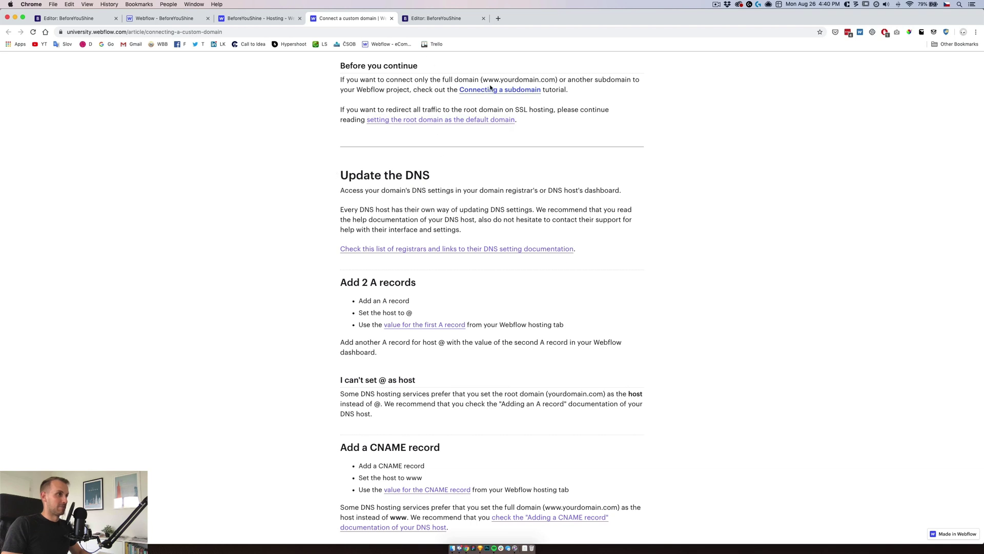
Step: Review the registrars' DNS setting guides, then return to Custom Domains showing both domains Connected
{"action": "left_click", "coordinate": [460, 248]}
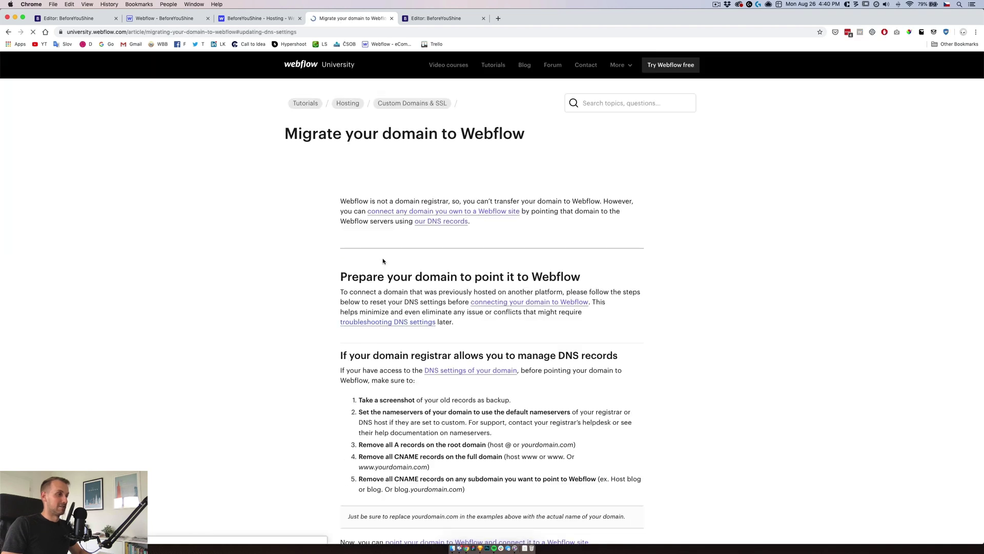
{"action": "scroll", "coordinate": [316, 261], "scroll_direction": "up", "scroll_amount": 4}
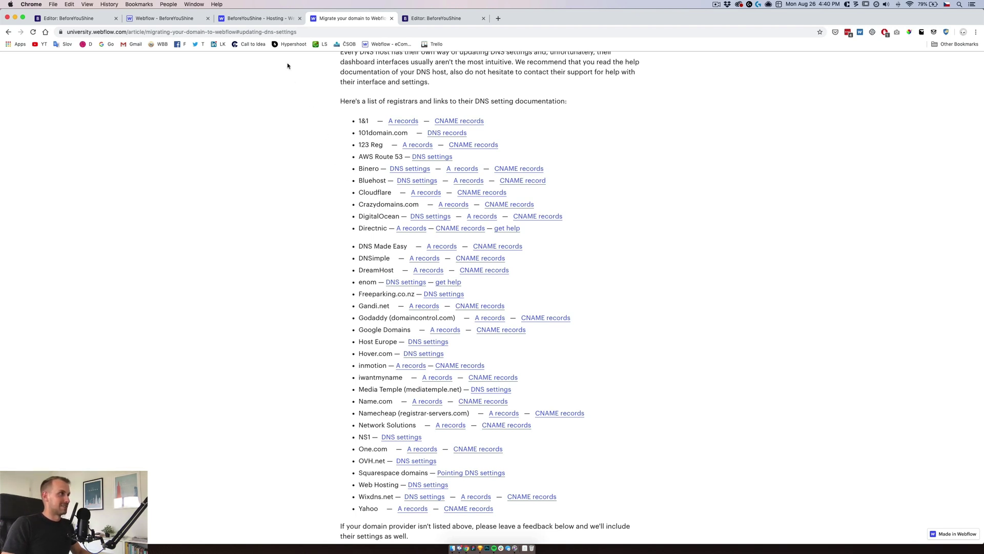
{"action": "left_click", "coordinate": [267, 18]}
{"action": "scroll", "coordinate": [275, 417], "scroll_direction": "down", "scroll_amount": 5}
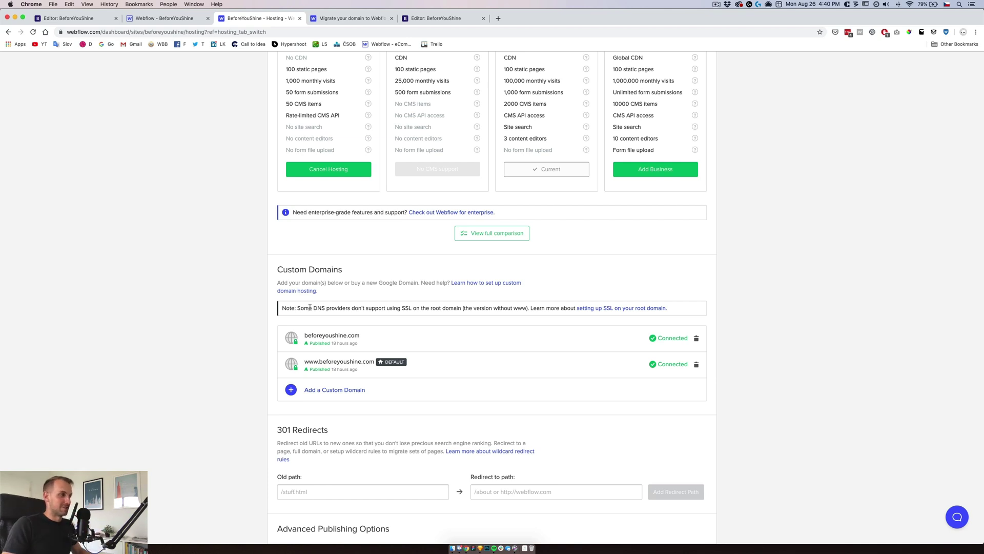
Step: Read the root-domain SSL note, then close Blog Home Quotes to show the homepage in the Editor
{"action": "left_click_drag", "start_coordinate": [298, 308], "coordinate": [648, 297]}
{"action": "left_click", "coordinate": [459, 309]}
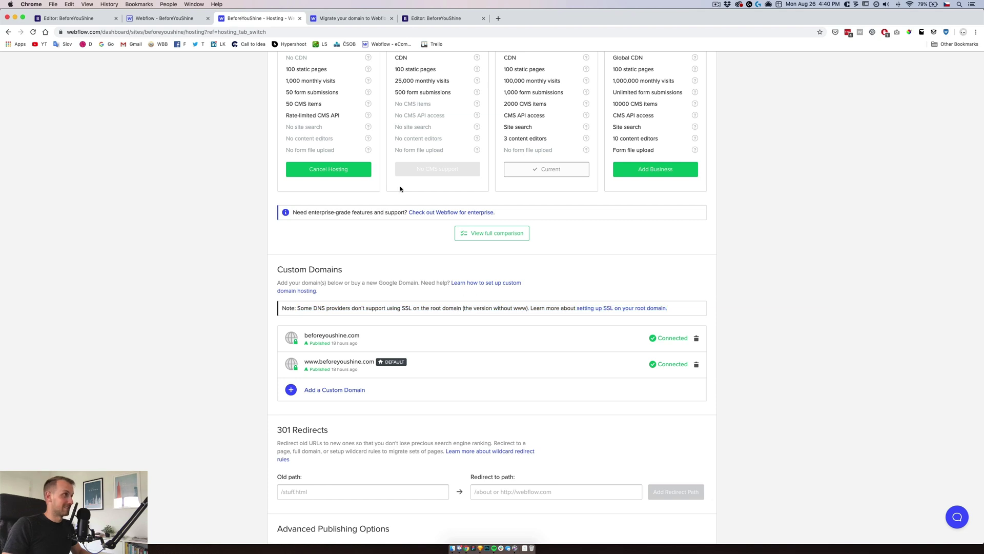
{"action": "left_click", "coordinate": [436, 19]}
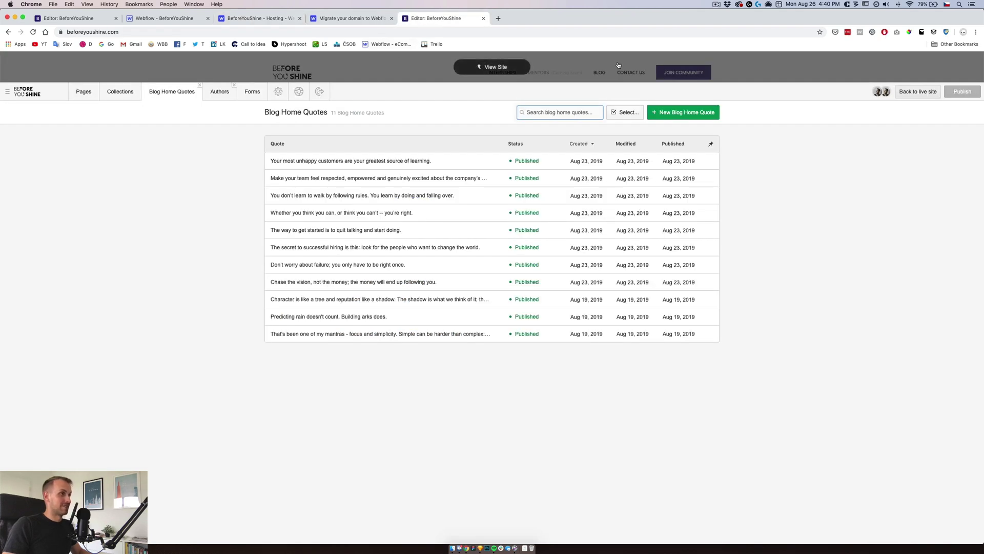
{"action": "left_click", "coordinate": [472, 68]}
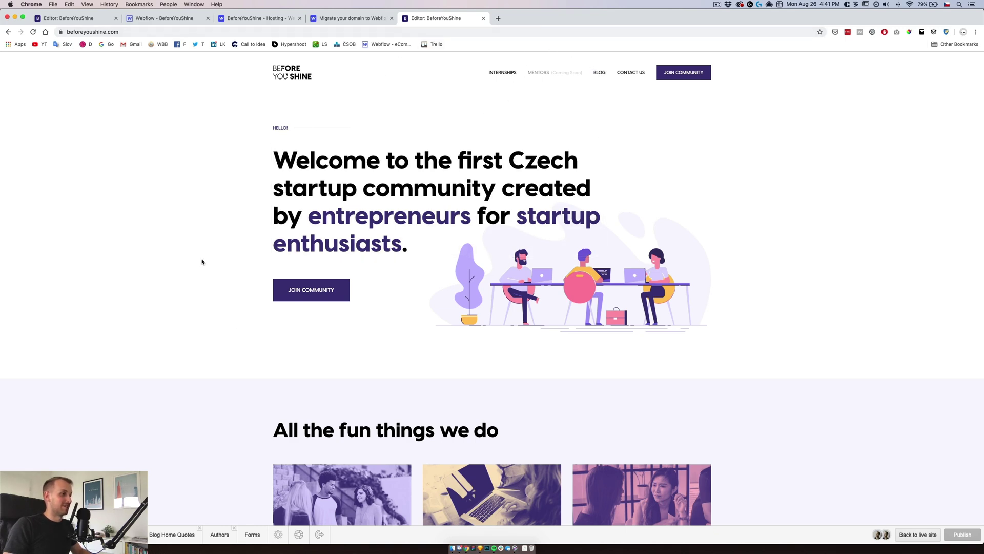
{"action": "scroll", "coordinate": [202, 260], "scroll_direction": "down", "scroll_amount": 7}
{"action": "scroll", "coordinate": [202, 261], "scroll_direction": "up", "scroll_amount": 7}
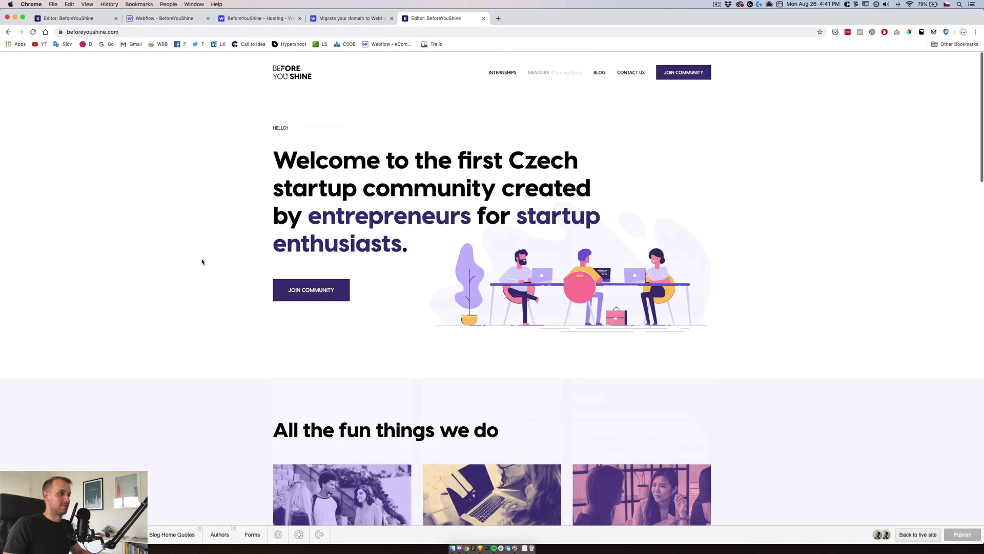
{"action": "scroll", "coordinate": [279, 388], "scroll_direction": "down", "scroll_amount": 7}
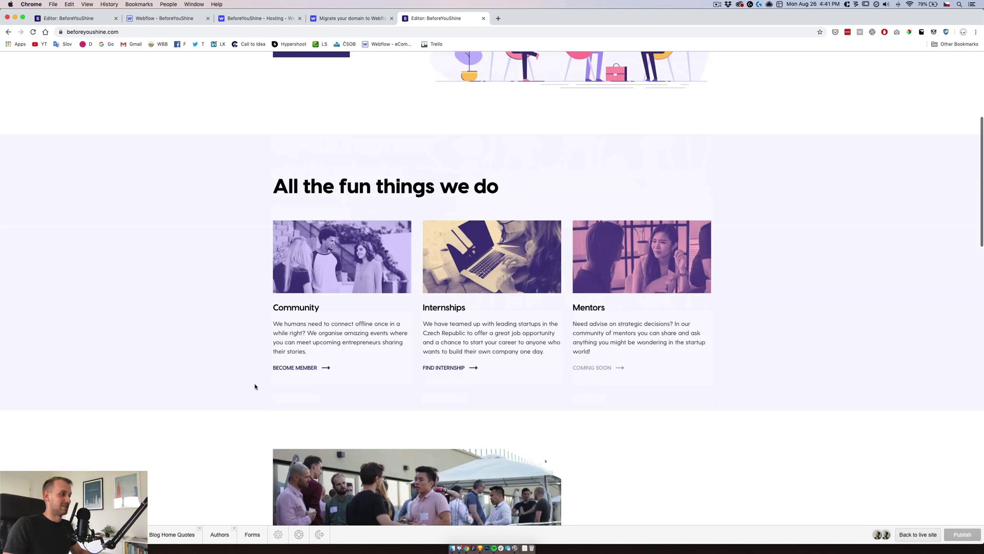